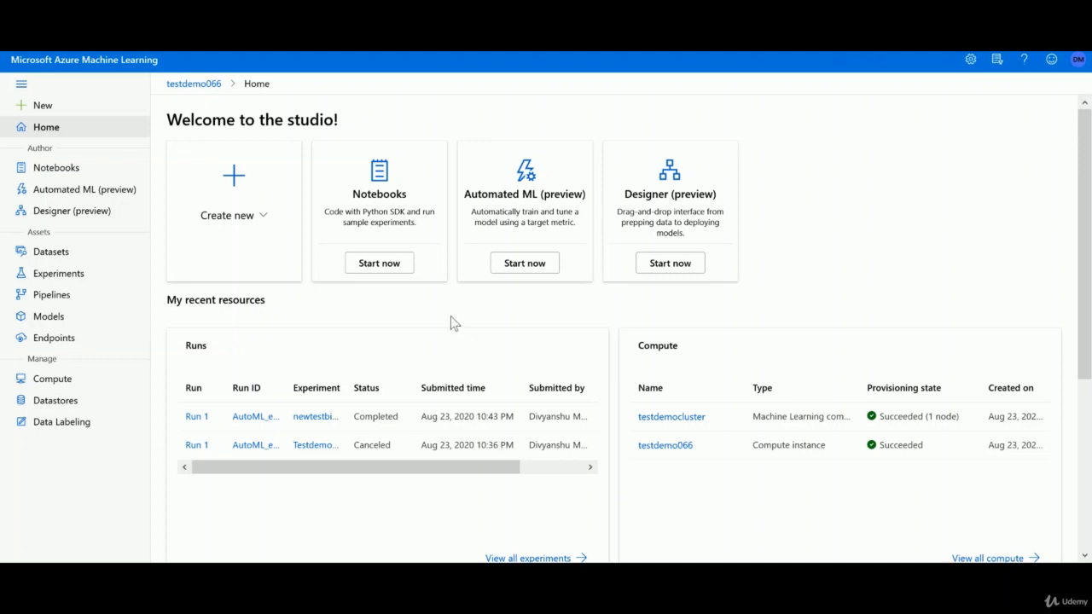
# Create a new Designer pipeline with easy-to-use prebuilt modules and name it Bike Rental Prediction.
pyautogui.click(72, 213)
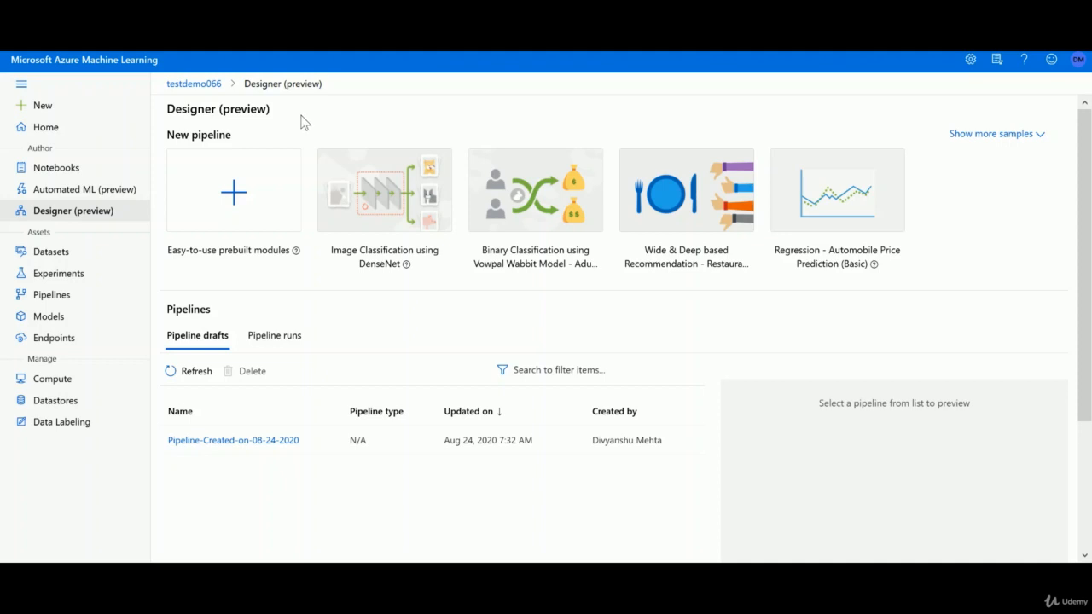
pyautogui.click(243, 196)
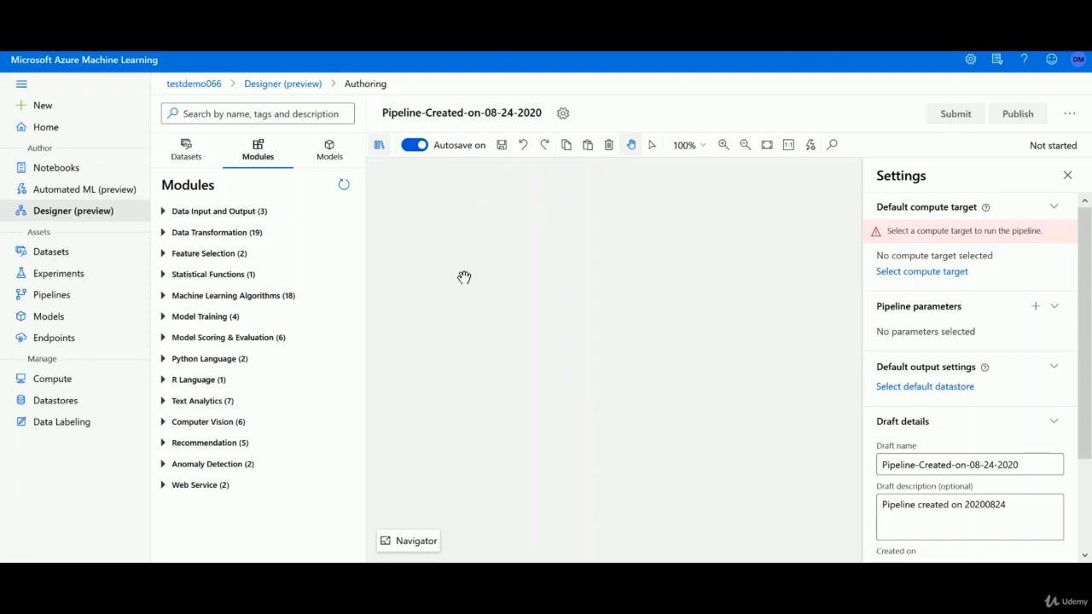
pyautogui.click(503, 113)
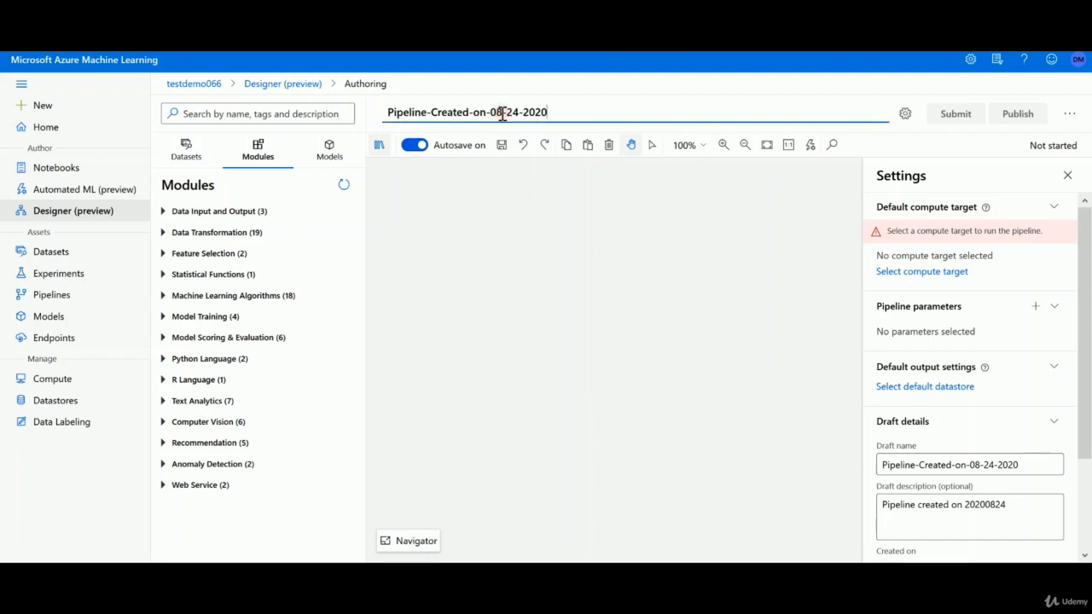
pyautogui.hotkey('ctrl', 'a')
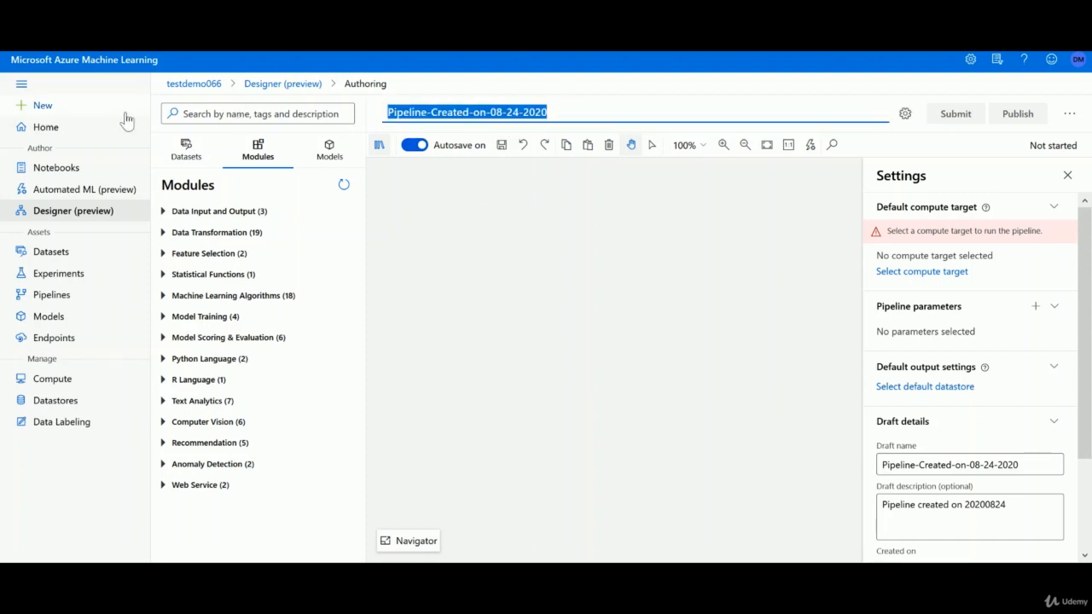
pyautogui.write('B')
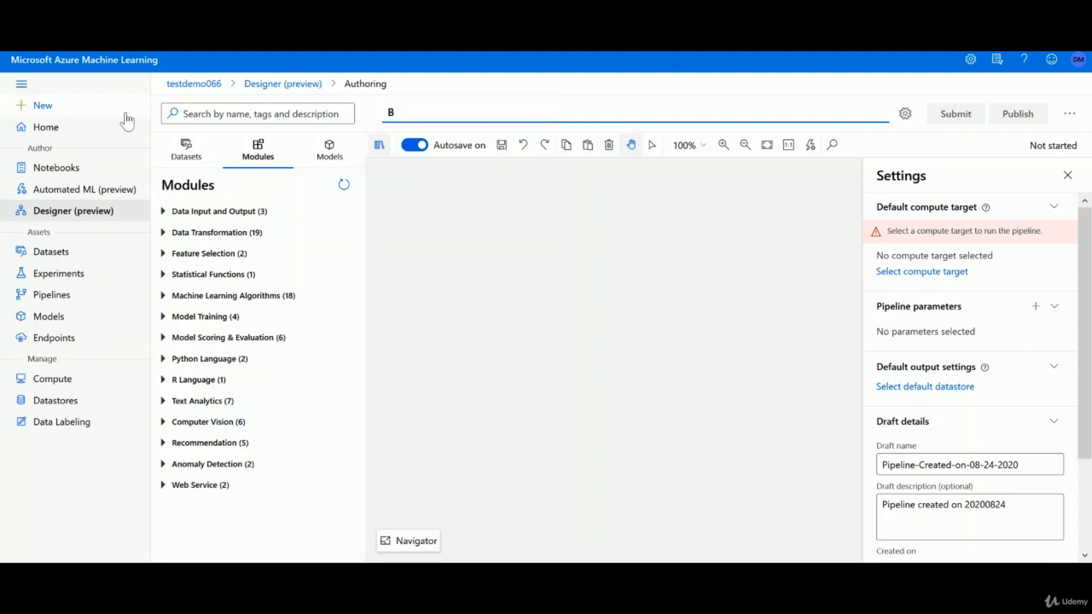
pyautogui.write('ike Rental Prediction')
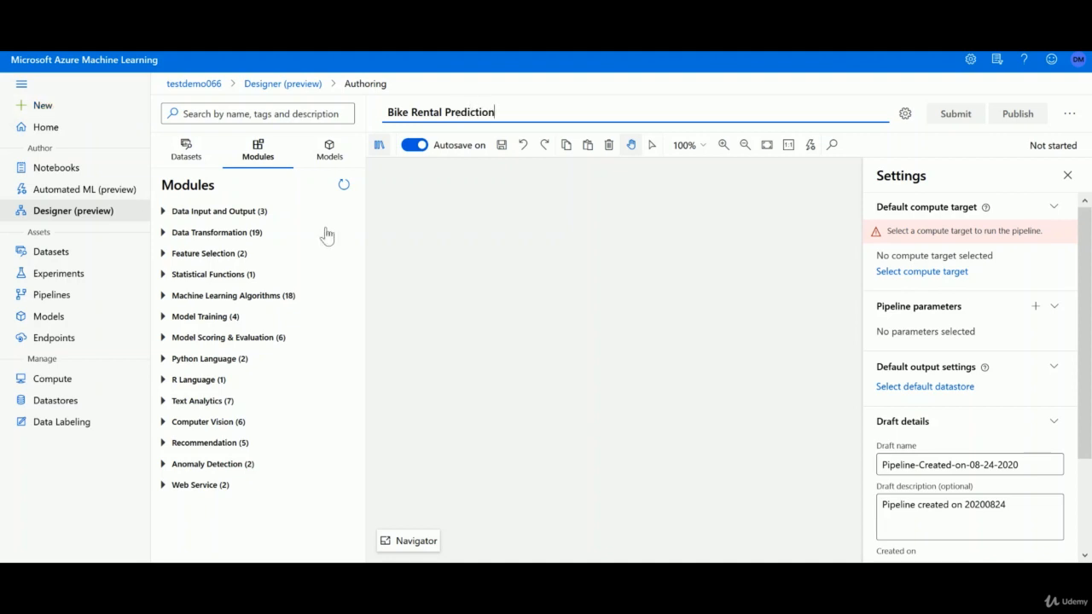
pyautogui.click(580, 312)
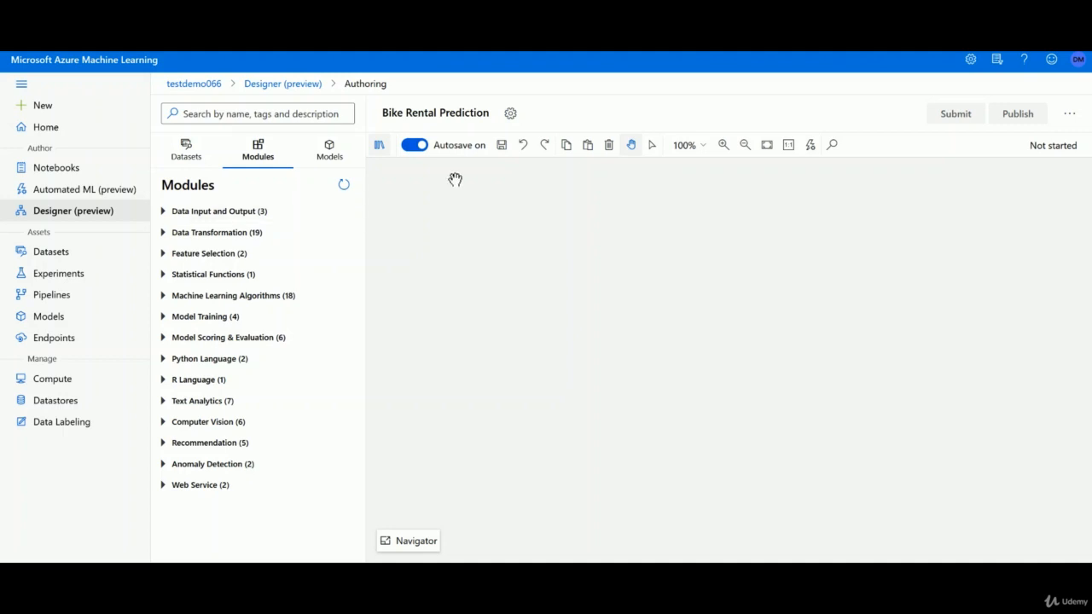
# Place the TestBike Rentals dataset at the top of the pipeline canvas and select it.
pyautogui.click(190, 149)
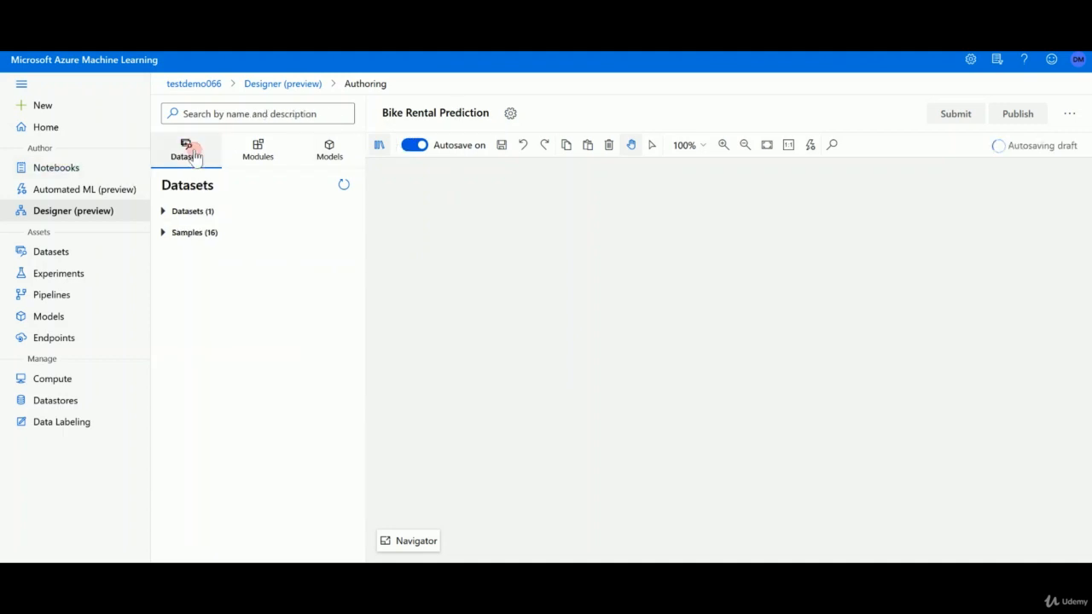
pyautogui.click(166, 211)
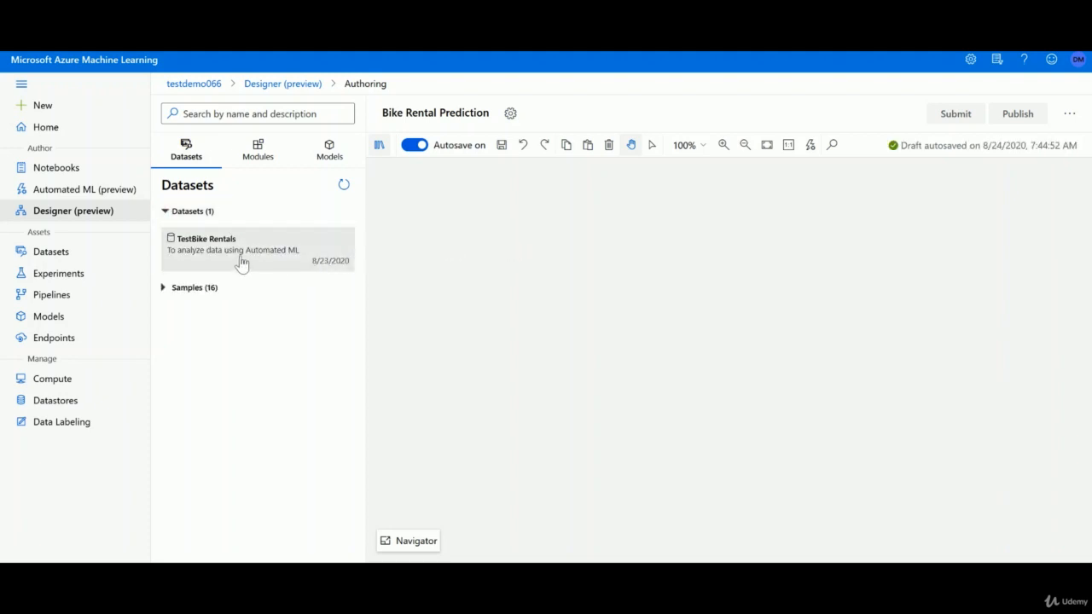
pyautogui.moveTo(241, 264); pyautogui.dragTo(697, 217)
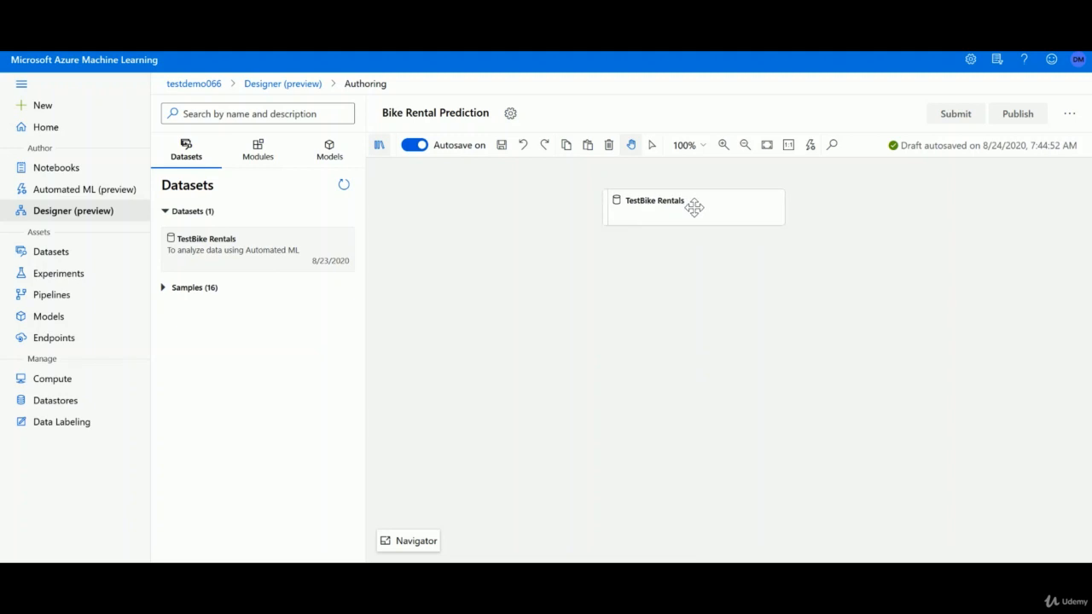
pyautogui.click(639, 213)
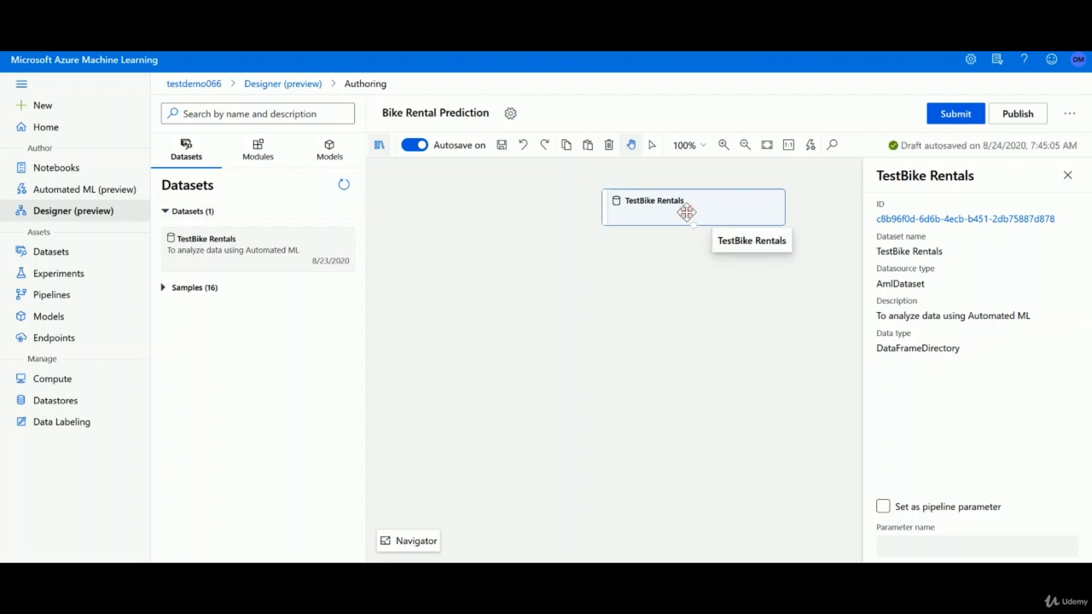
# Add the Select Columns Transform module from Data Transformation below the TestBike Rentals dataset.
pyautogui.click(258, 157)
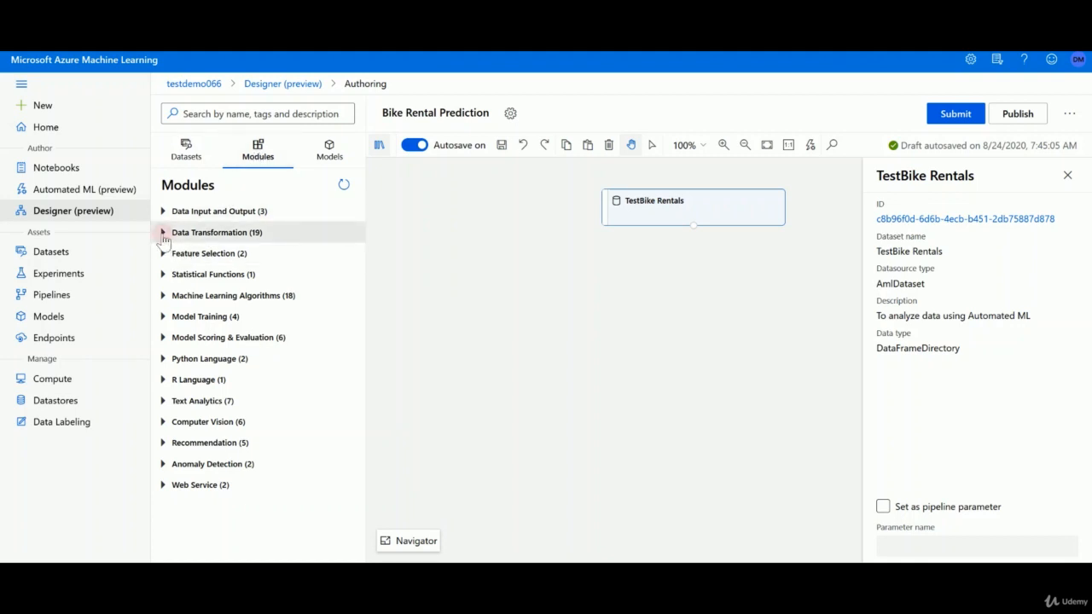
pyautogui.click(164, 235)
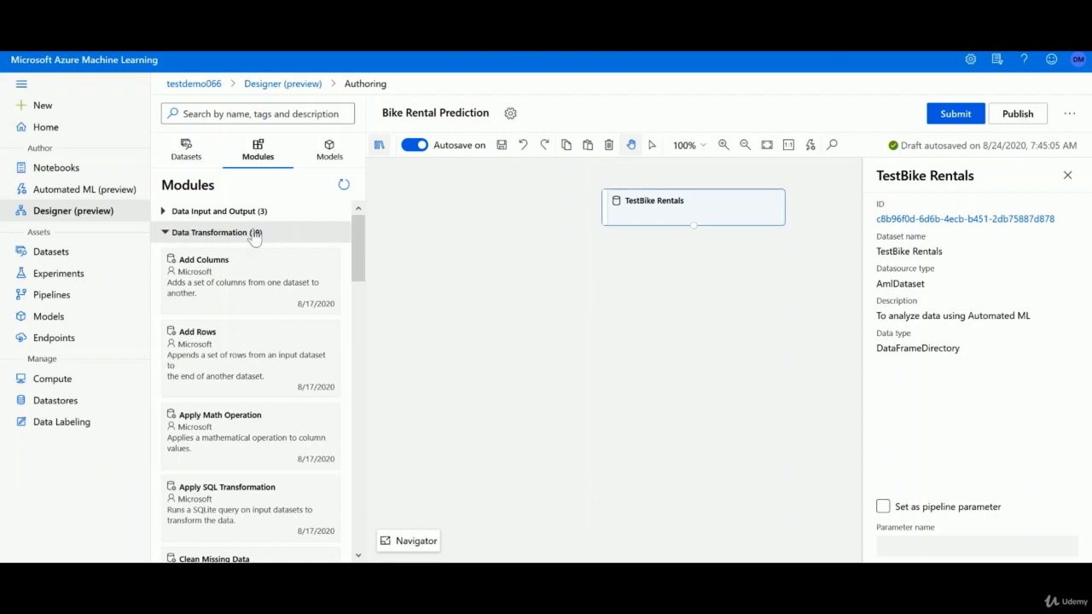
pyautogui.moveTo(357, 228); pyautogui.dragTo(347, 454)
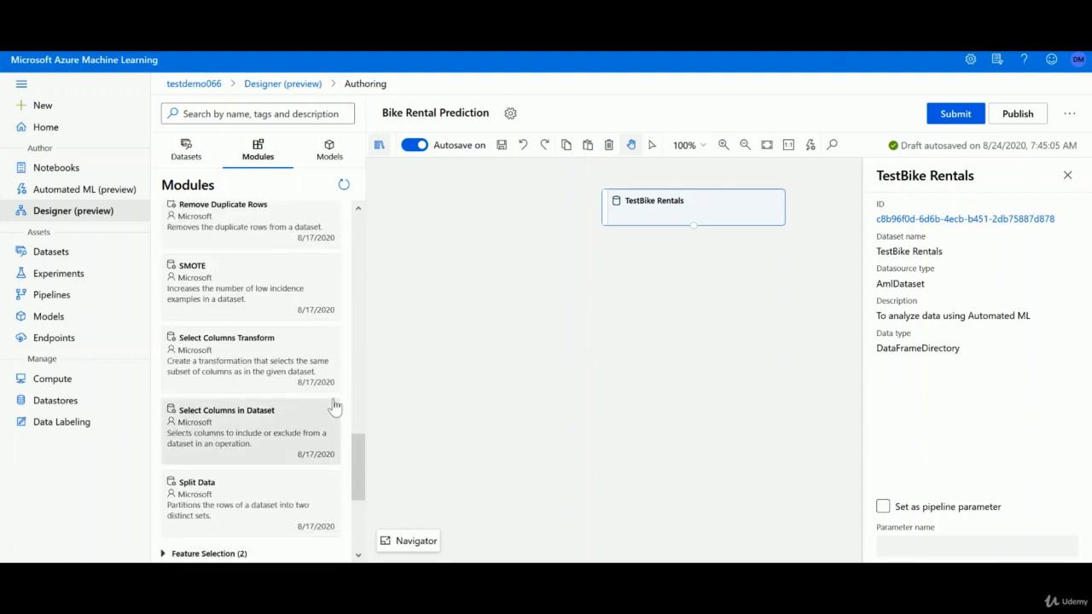
pyautogui.moveTo(277, 351)
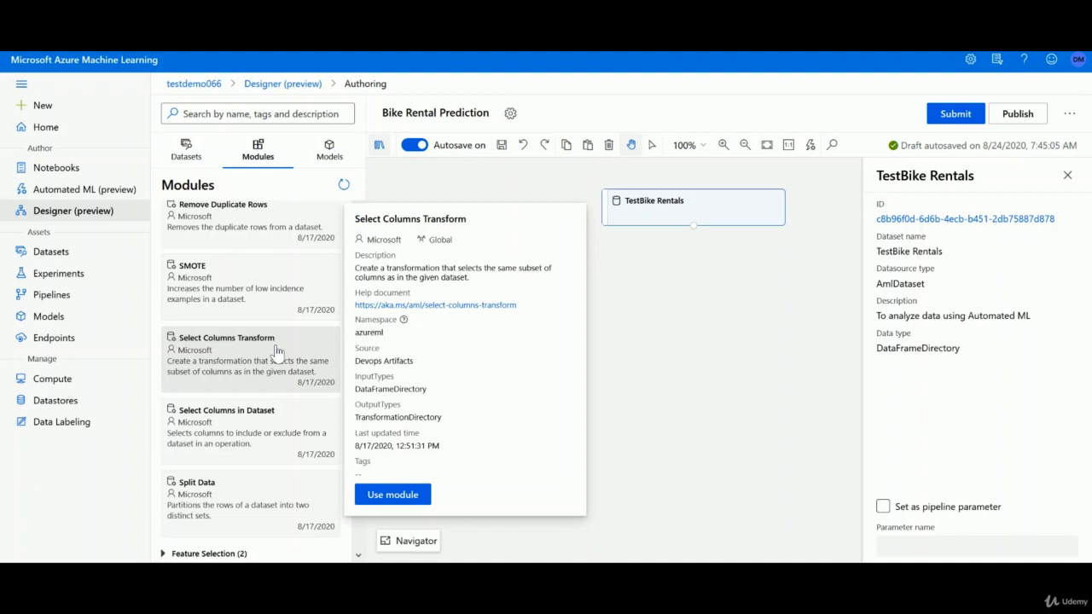
pyautogui.moveTo(276, 351); pyautogui.dragTo(704, 286)
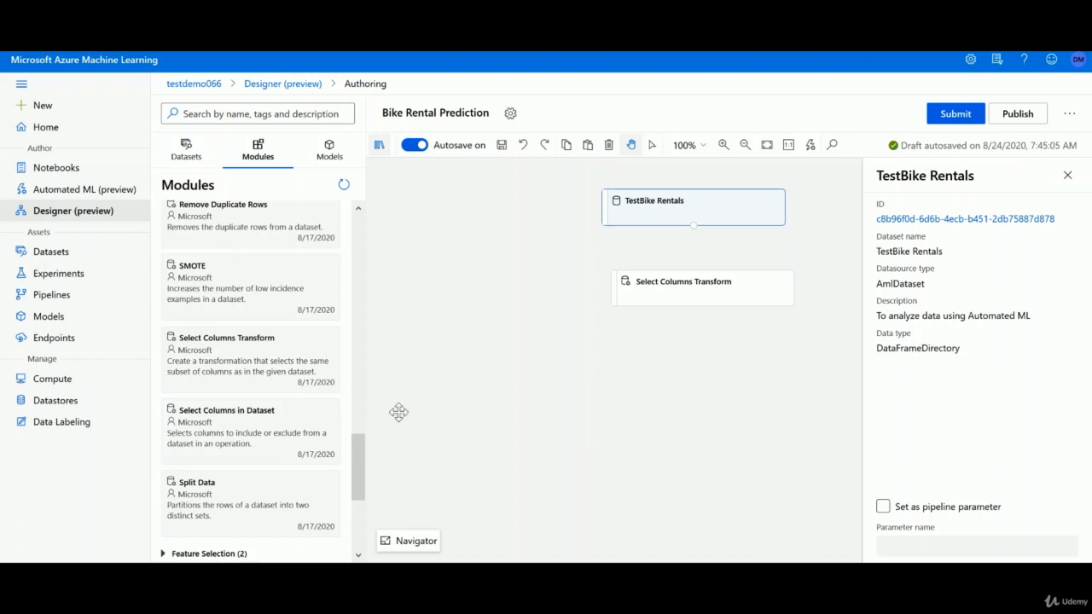
# Add the Normalize Data module below Select Columns Transform on the canvas.
pyautogui.click(360, 466)
pyautogui.moveTo(360, 465); pyautogui.dragTo(359, 429)
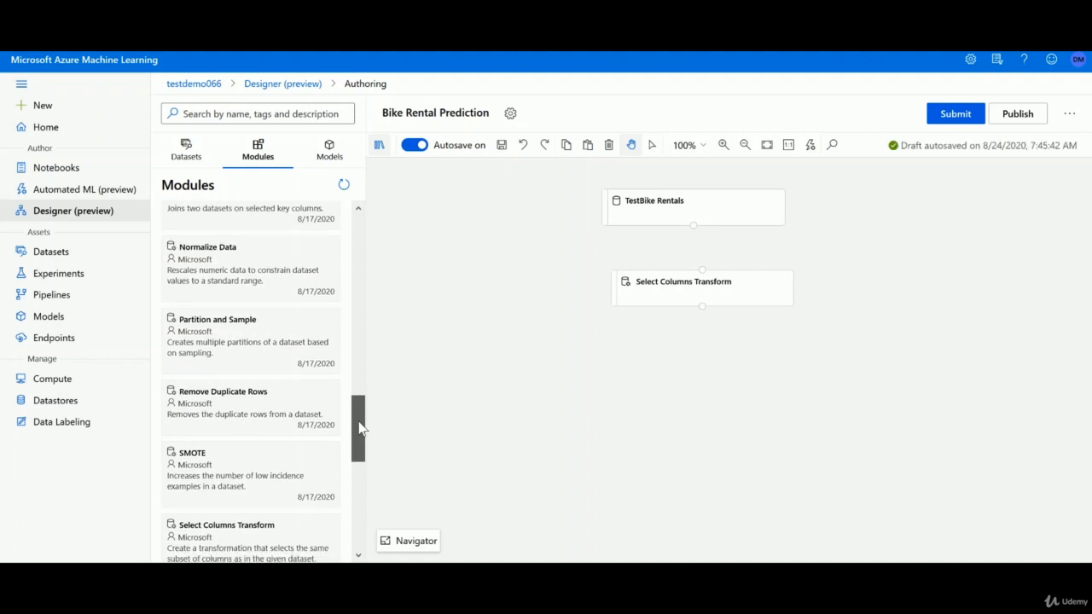
pyautogui.moveTo(359, 429); pyautogui.dragTo(358, 390)
pyautogui.moveTo(230, 362)
pyautogui.mouseDown()
pyautogui.moveTo(284, 408)
pyautogui.moveTo(763, 366)
pyautogui.moveTo(708, 390)
pyautogui.mouseUp()
pyautogui.click(698, 286)
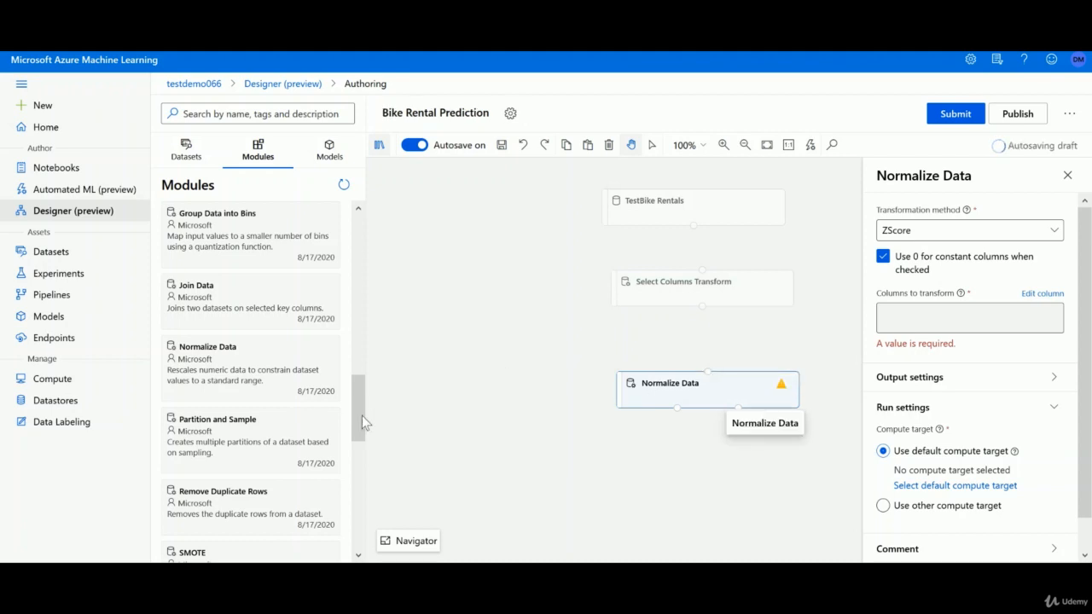
# Add the Clean Missing Data module between Select Columns Transform and Normalize Data, spacing the modules apart vertically.
pyautogui.moveTo(361, 416); pyautogui.dragTo(368, 359)
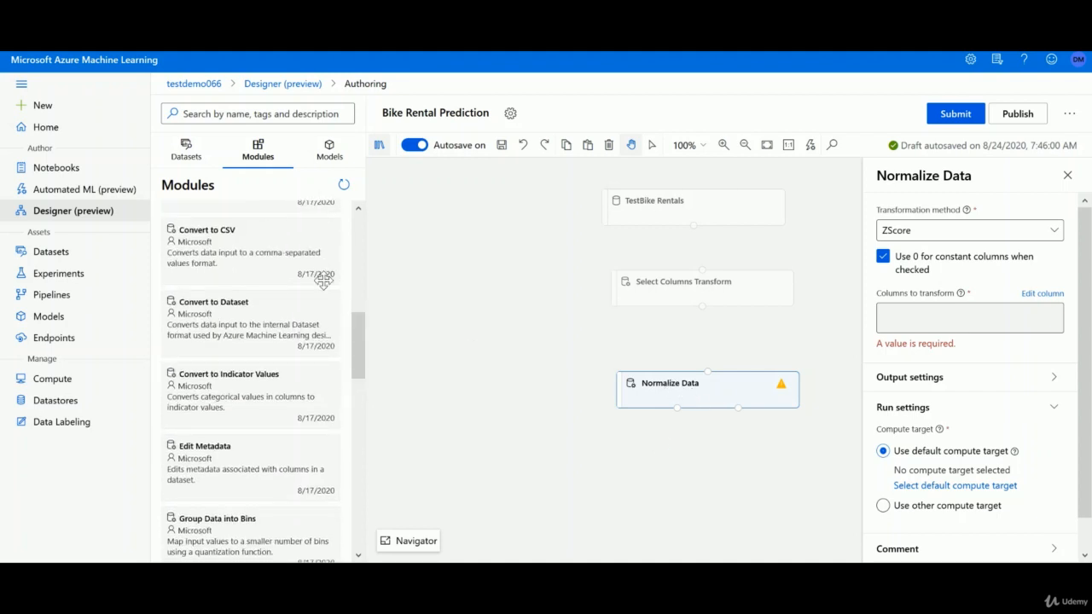
pyautogui.moveTo(356, 336); pyautogui.dragTo(361, 300)
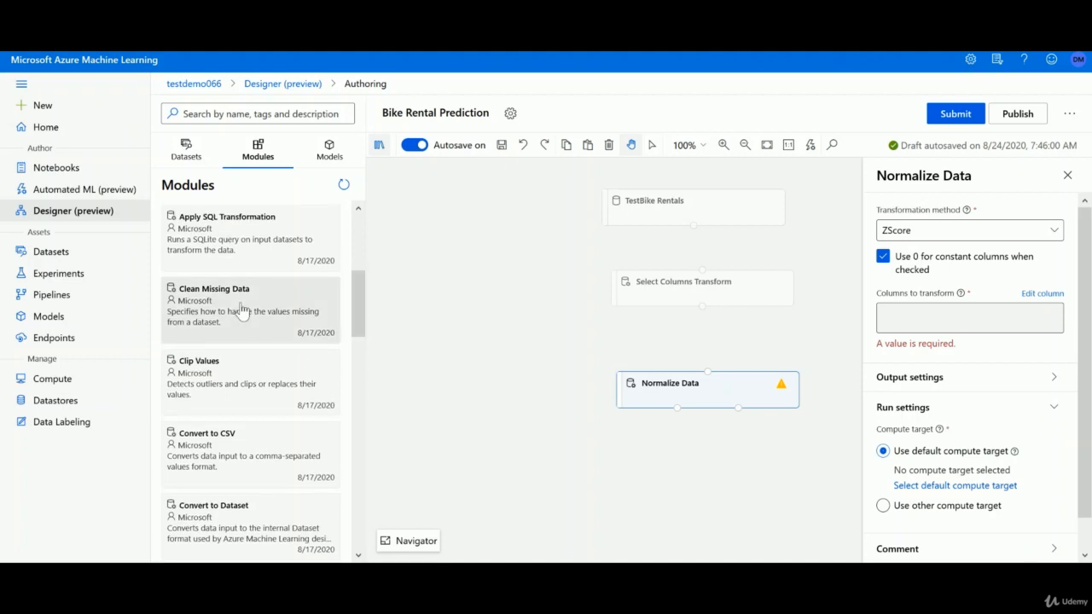
pyautogui.moveTo(254, 313); pyautogui.dragTo(697, 340)
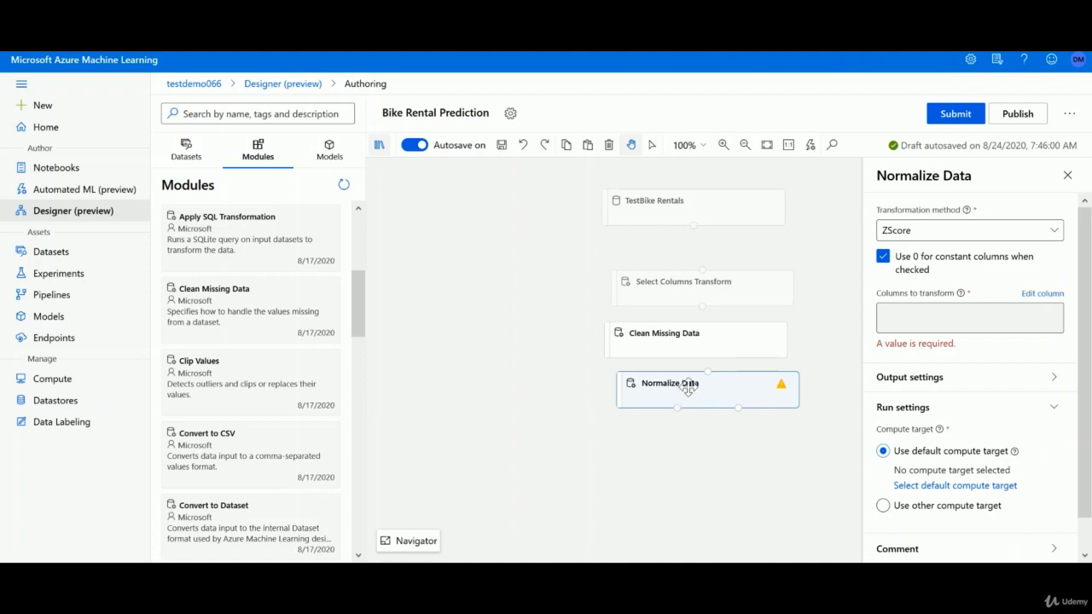
pyautogui.click(658, 337)
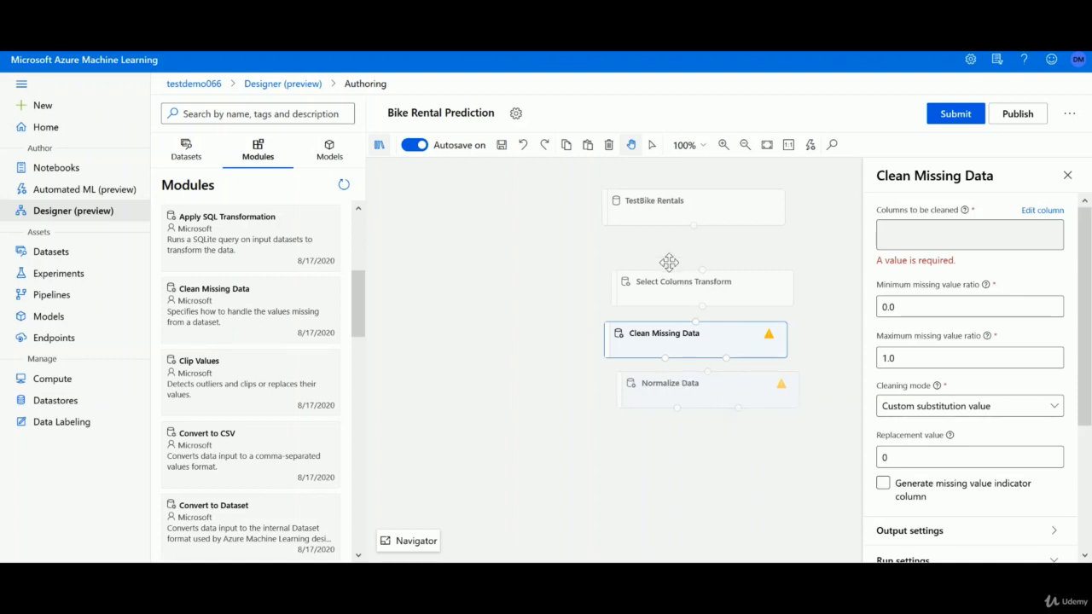
pyautogui.moveTo(677, 344); pyautogui.dragTo(688, 500)
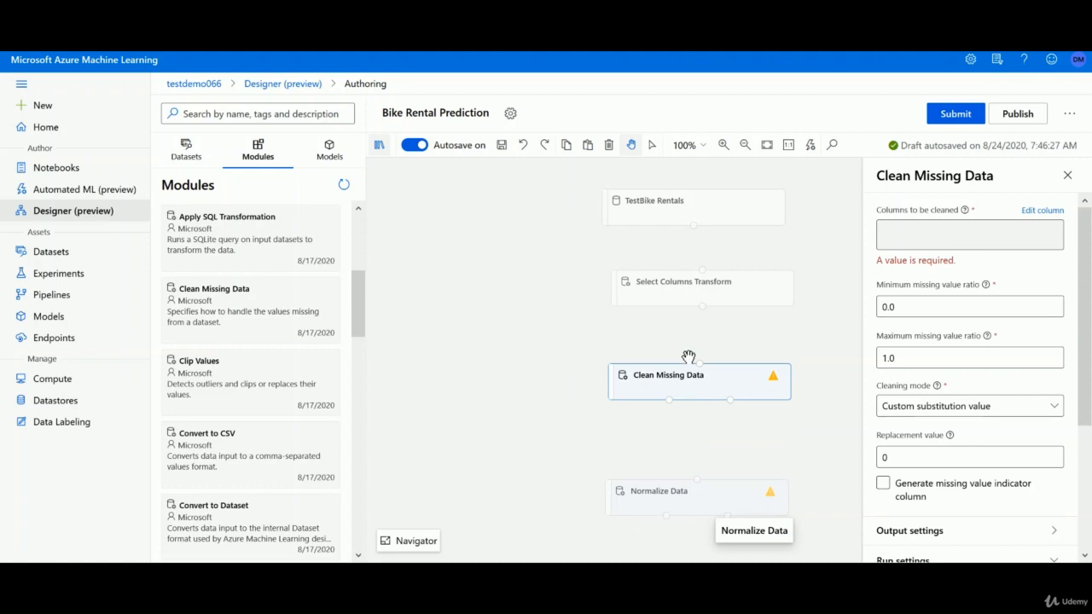
# Visualize the dataset output of TestBike Rentals and look through all its columns.
pyautogui.click(645, 209)
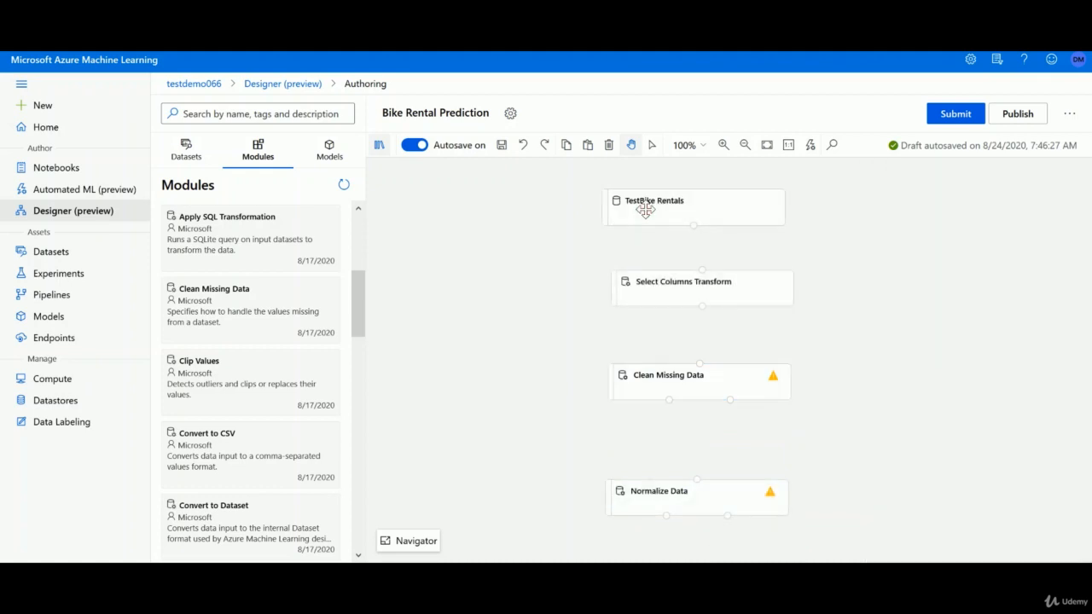
pyautogui.click(692, 220)
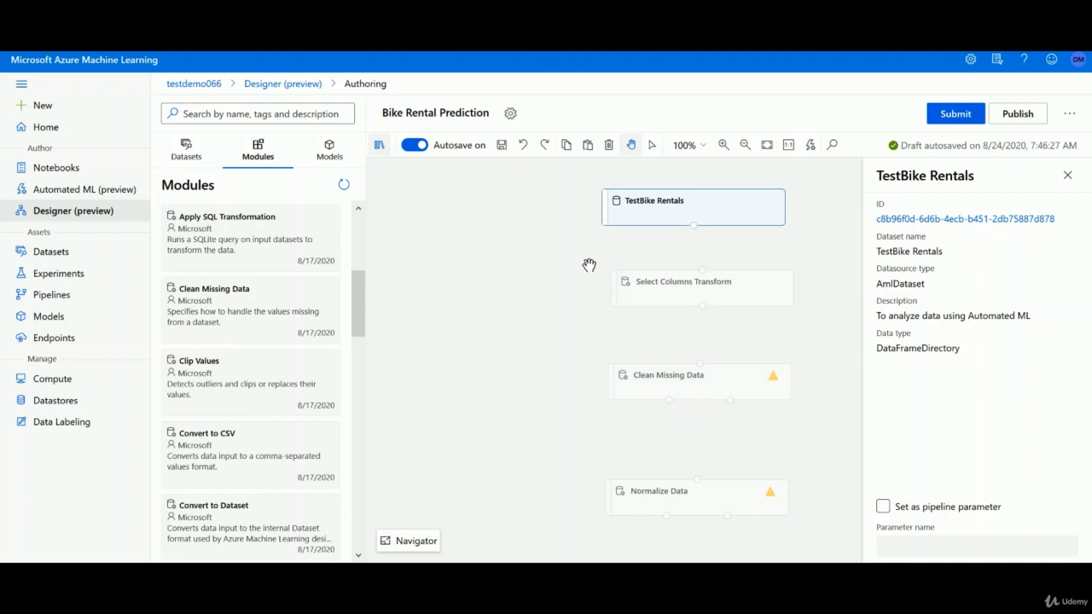
pyautogui.rightClick(663, 208)
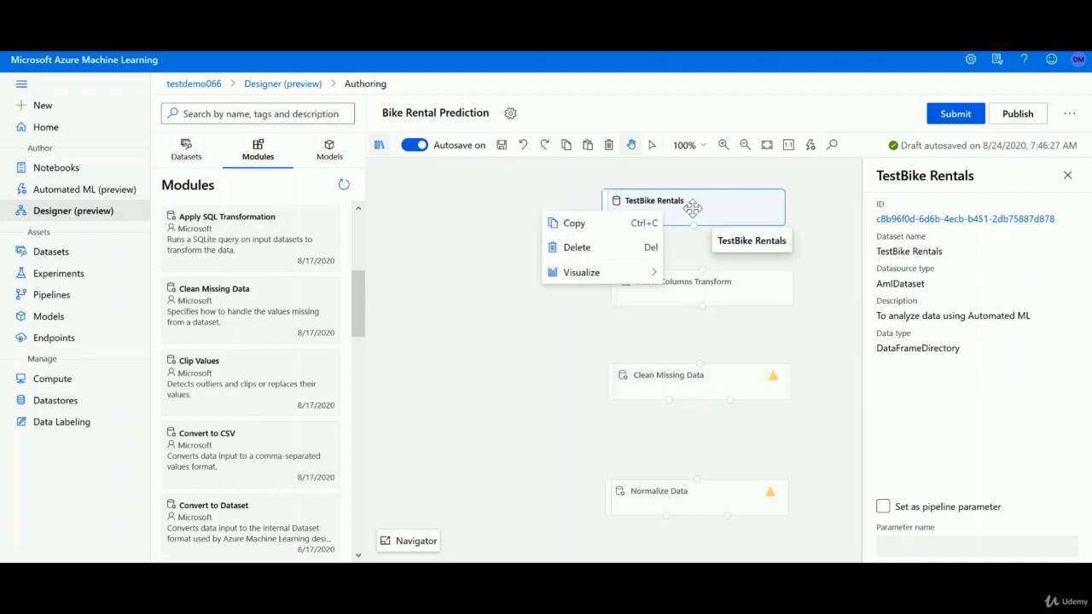
pyautogui.click(691, 209)
pyautogui.rightClick(689, 217)
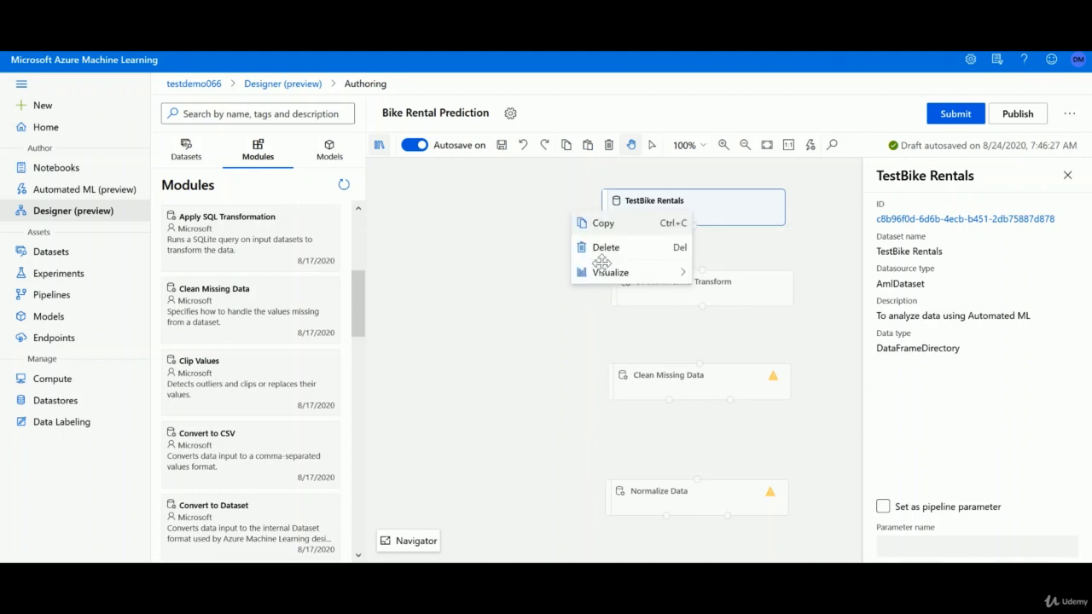
pyautogui.moveTo(610, 277)
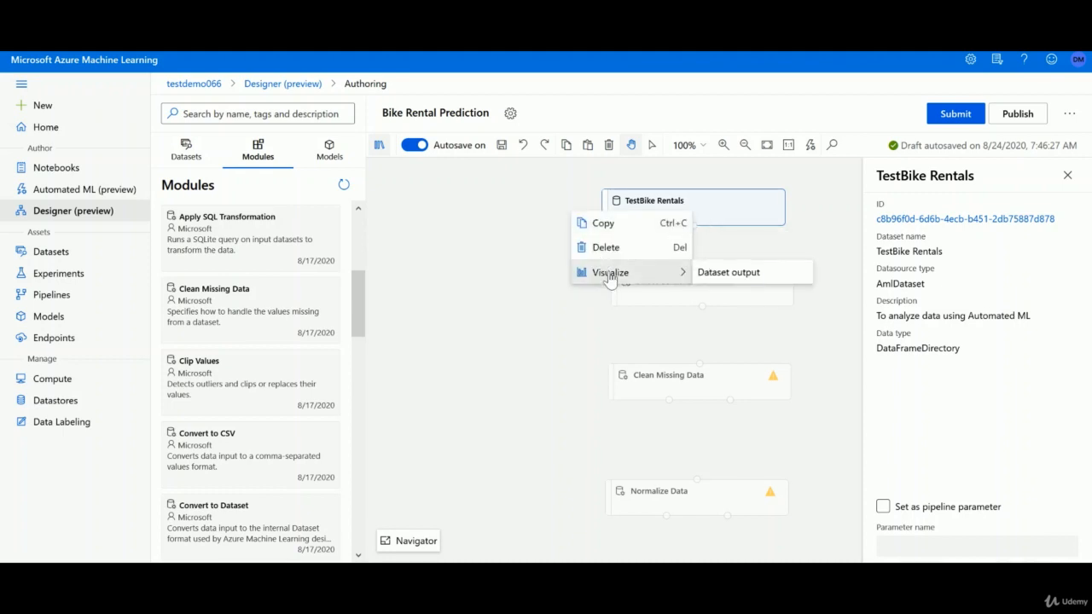
pyautogui.click(767, 273)
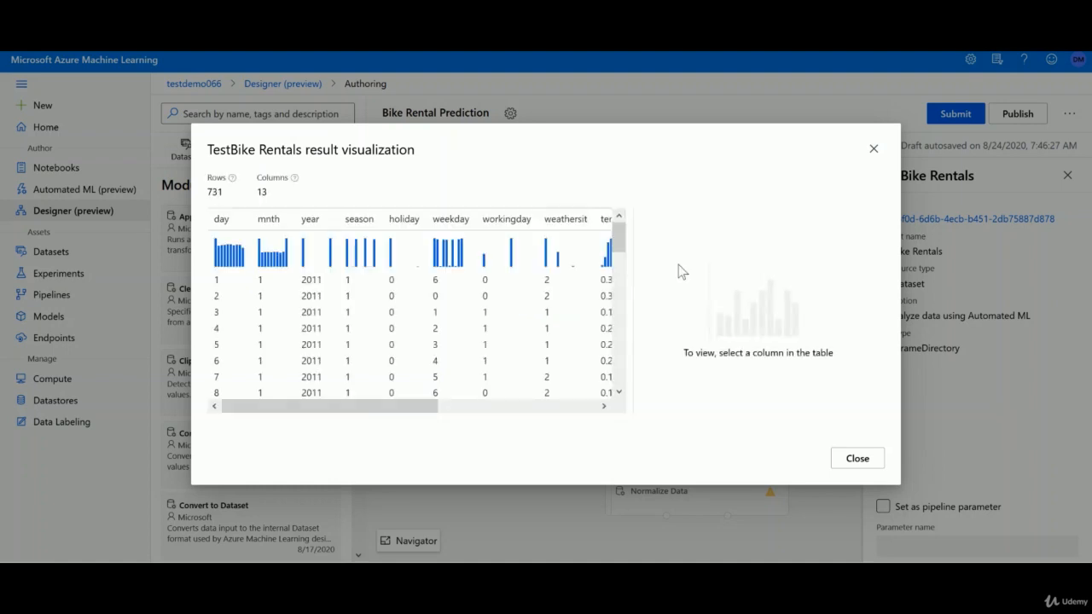
pyautogui.click(457, 408)
pyautogui.moveTo(464, 410); pyautogui.dragTo(244, 410)
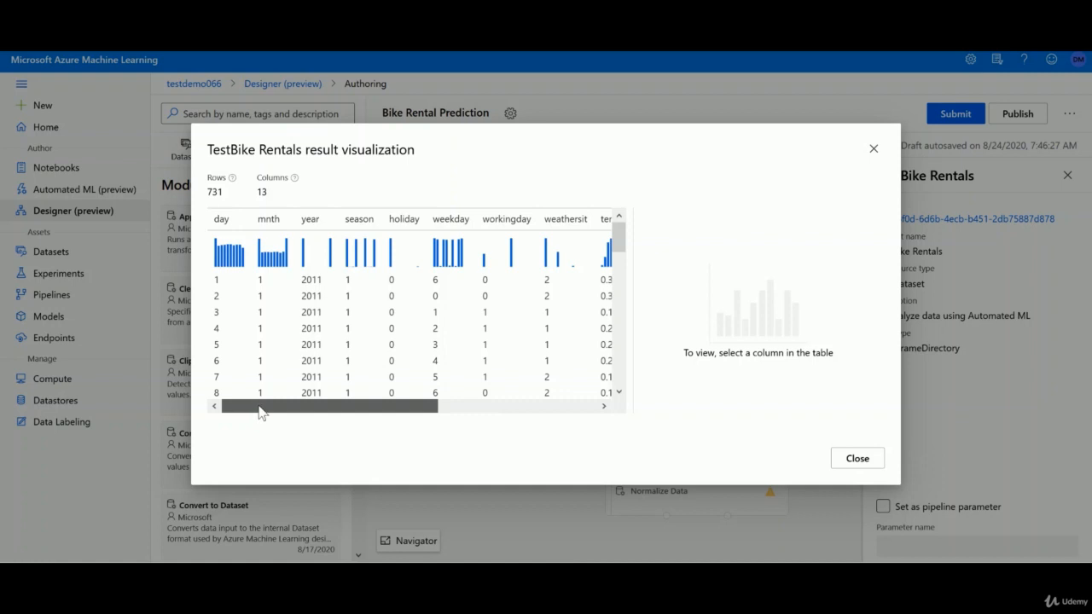
pyautogui.moveTo(336, 407); pyautogui.dragTo(512, 401)
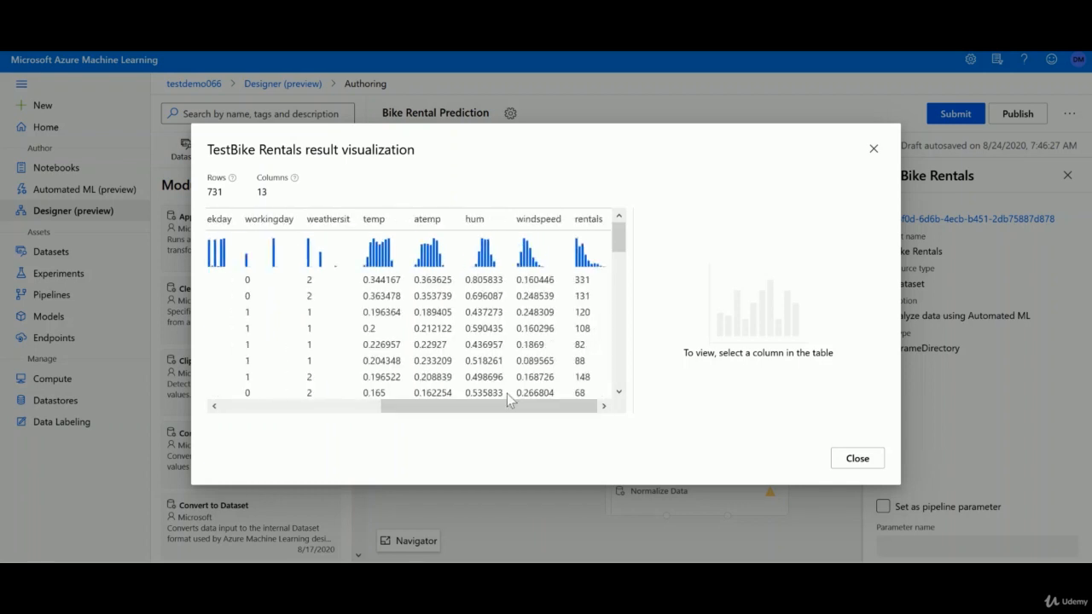
# Examine the statistics and the frequency histogram of the rentals column.
pyautogui.click(588, 242)
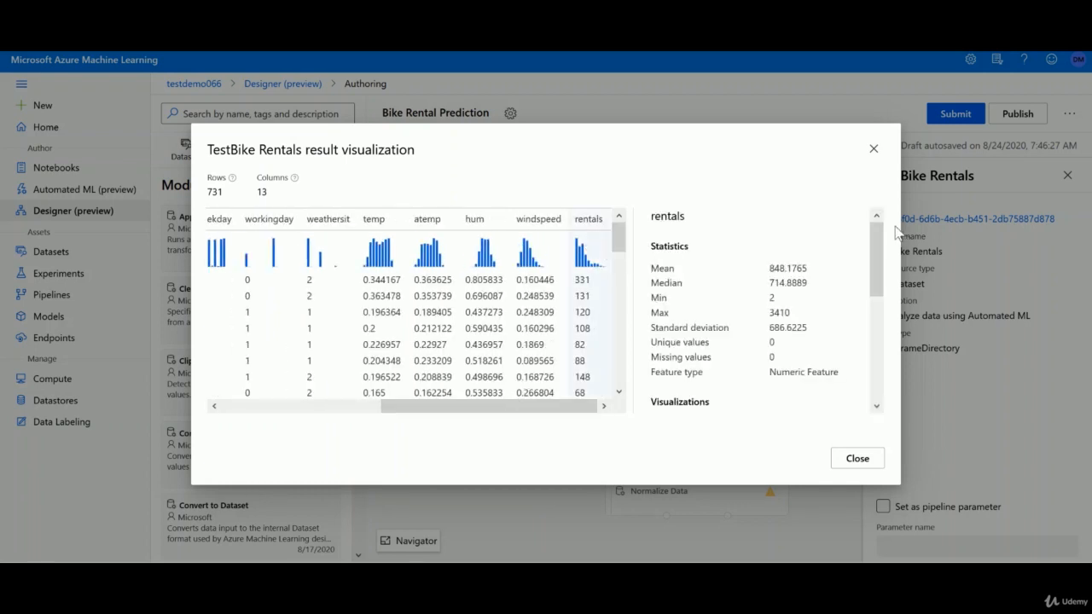
pyautogui.moveTo(881, 244); pyautogui.dragTo(881, 247)
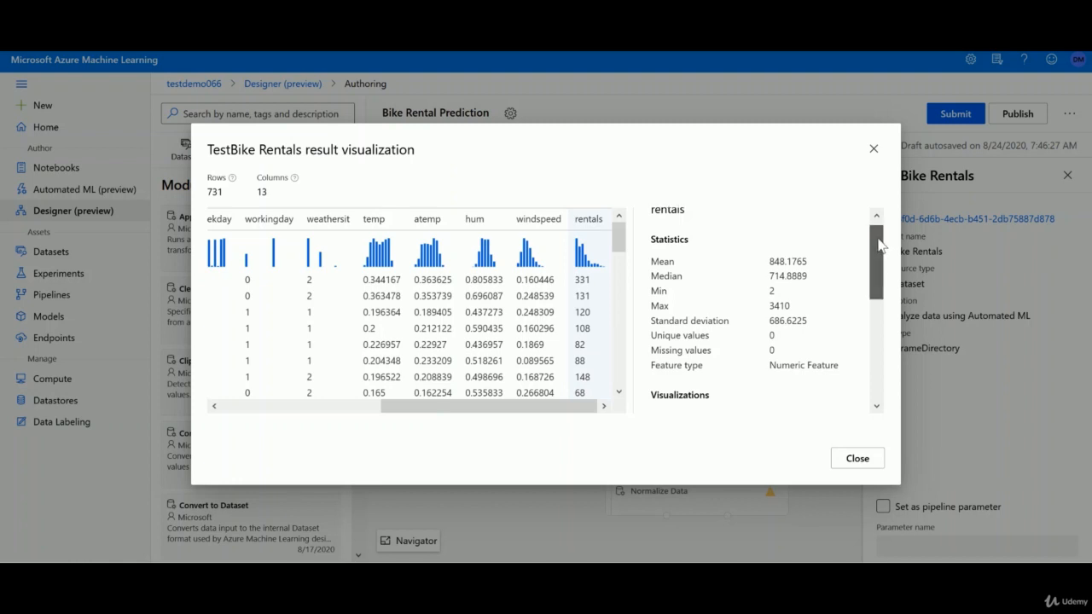
pyautogui.moveTo(652, 258); pyautogui.dragTo(856, 360)
pyautogui.click(853, 364)
pyautogui.doubleClick(771, 307)
pyautogui.moveTo(879, 284); pyautogui.dragTo(864, 384)
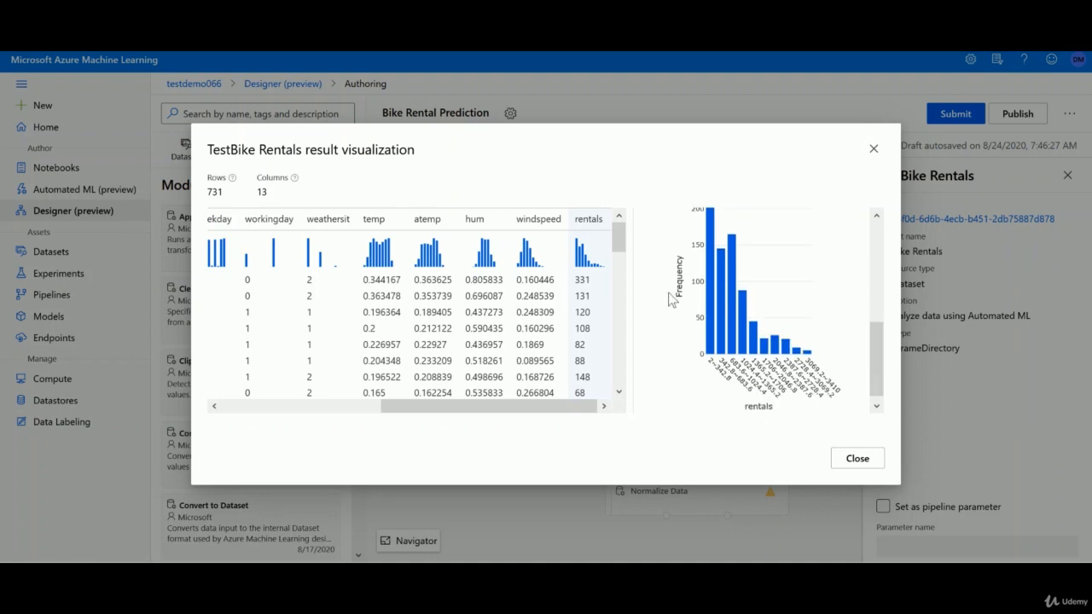
pyautogui.moveTo(711, 298)
pyautogui.scroll(4, 874, 348)
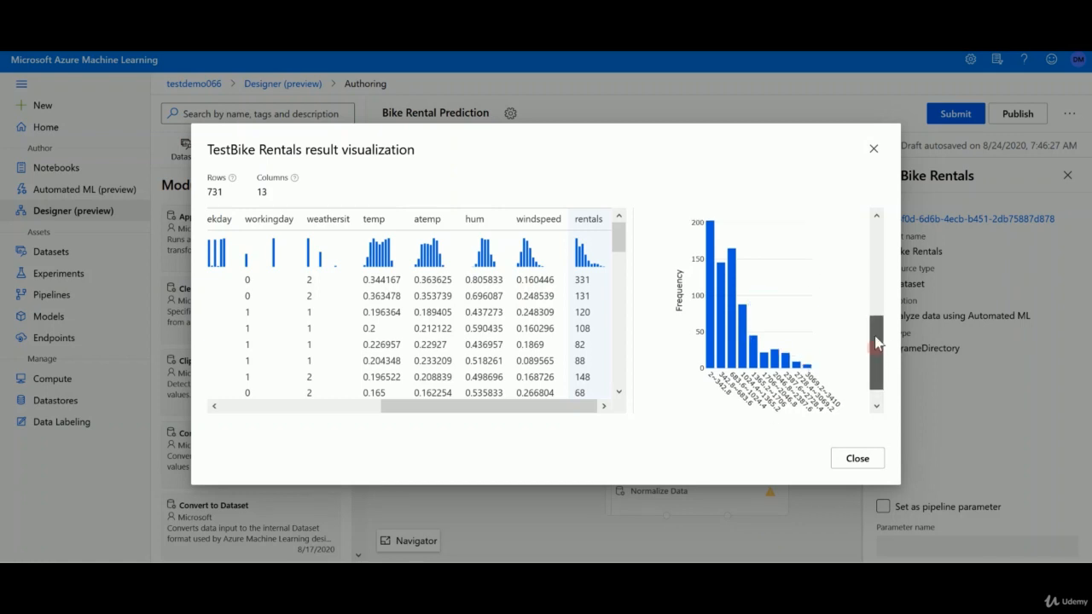
# Close the TestBike Rentals visualization and check the parameters and available actions of the Select Columns Transform module.
pyautogui.scroll(-3, 870, 343)
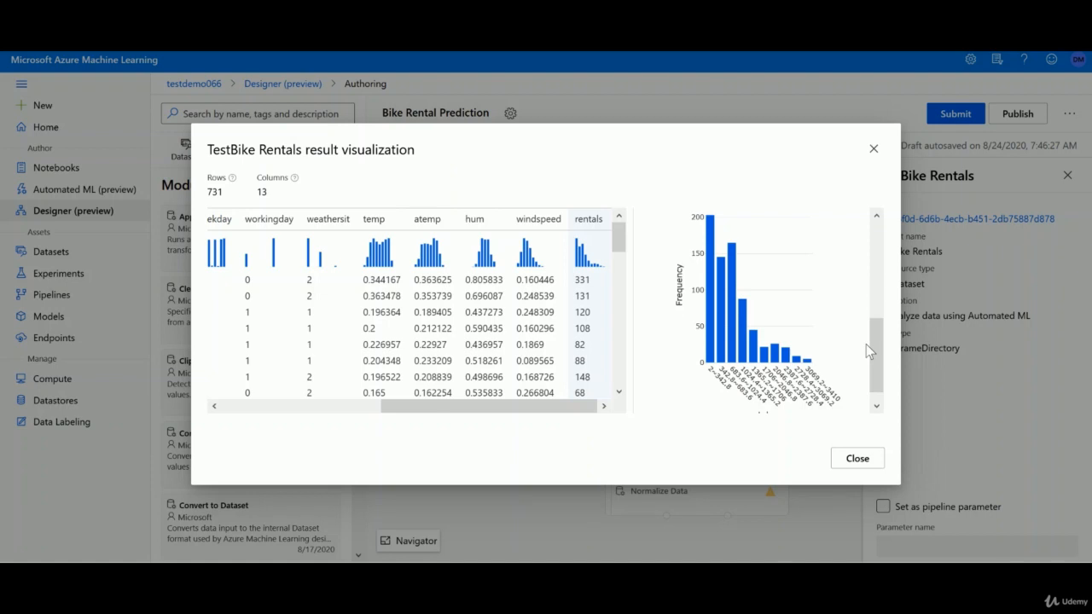
pyautogui.click(873, 148)
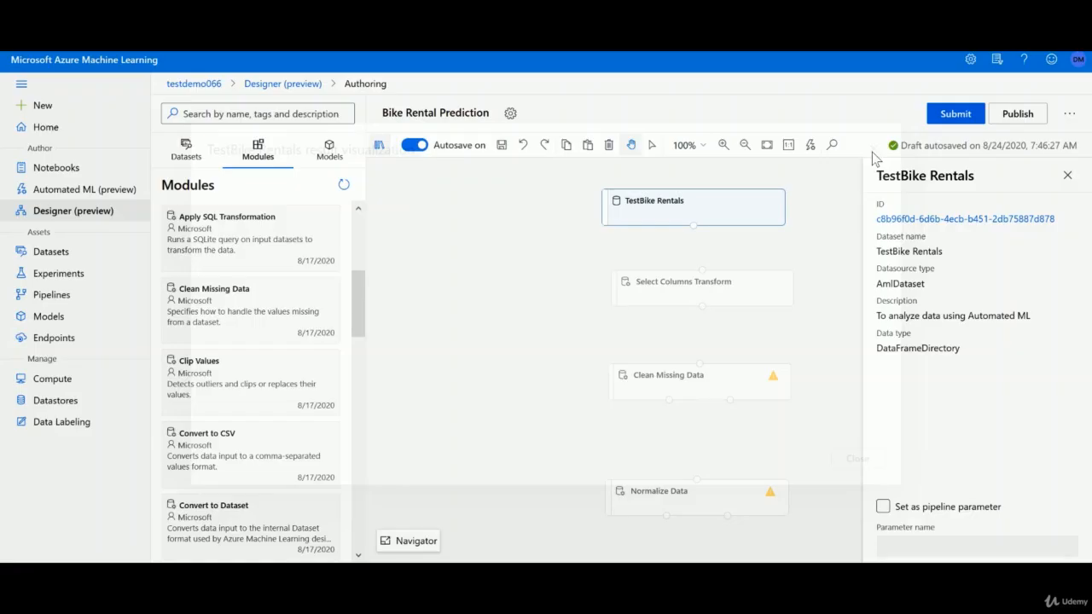
pyautogui.click(687, 288)
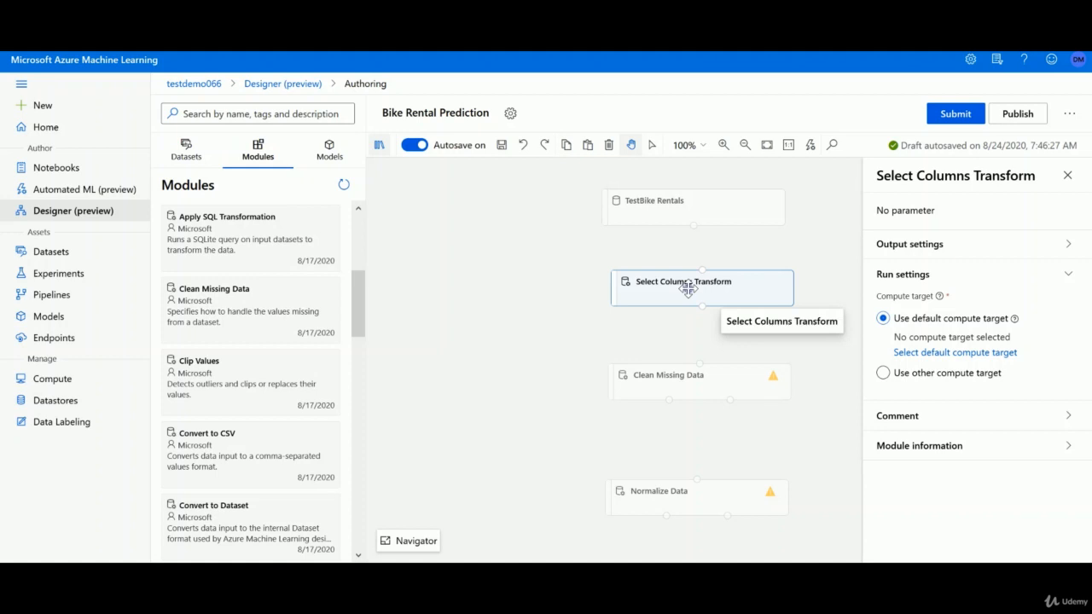
pyautogui.rightClick(687, 288)
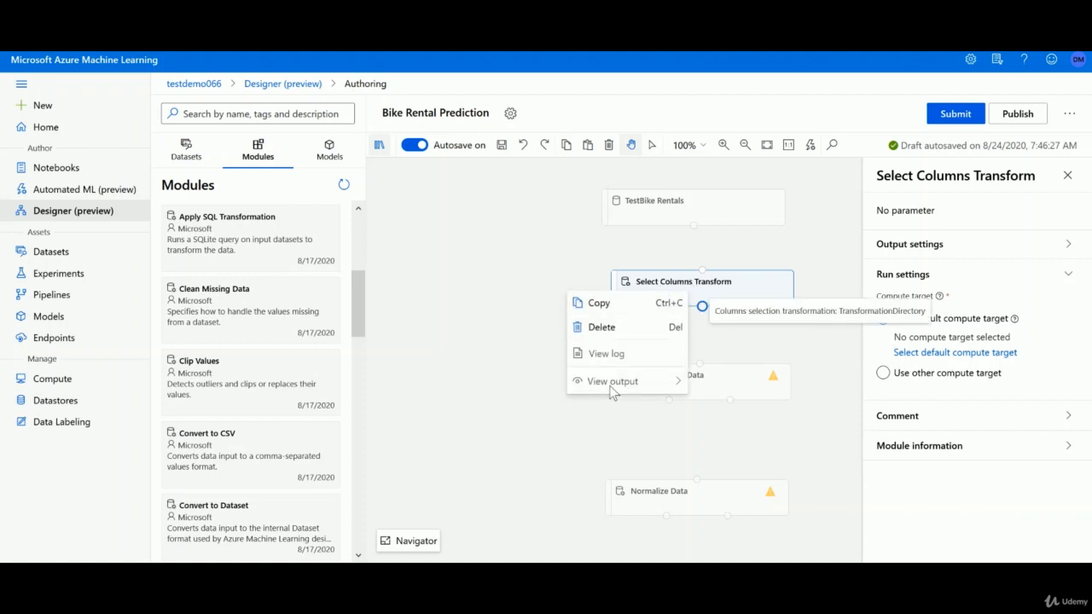
pyautogui.click(927, 213)
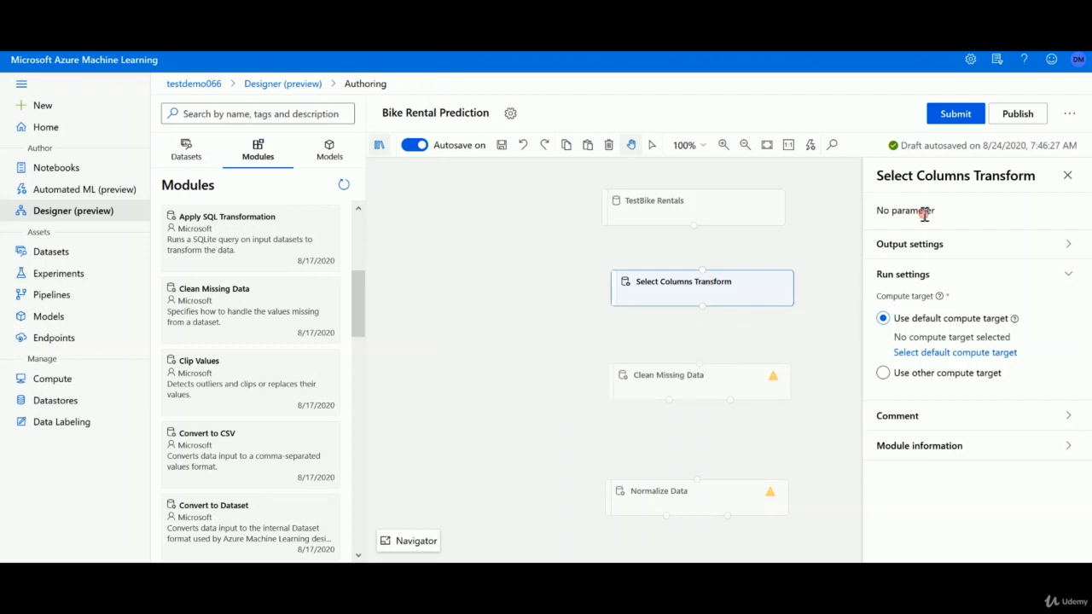
# Visualize the TestBike Rentals dataset output again and check the rentals column's statistics and feature type.
pyautogui.click(692, 212)
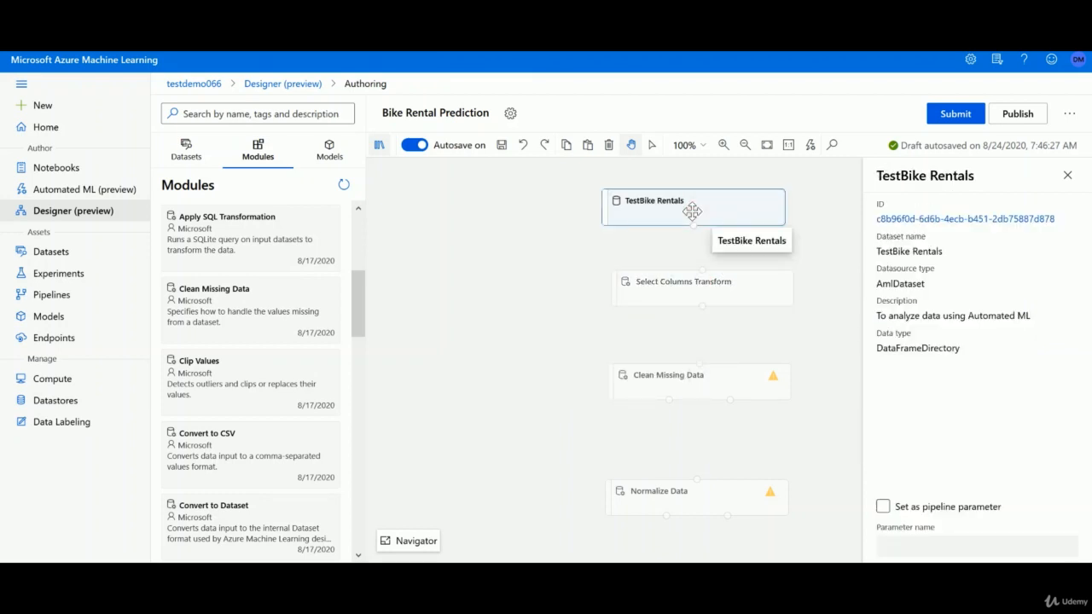
pyautogui.rightClick(691, 212)
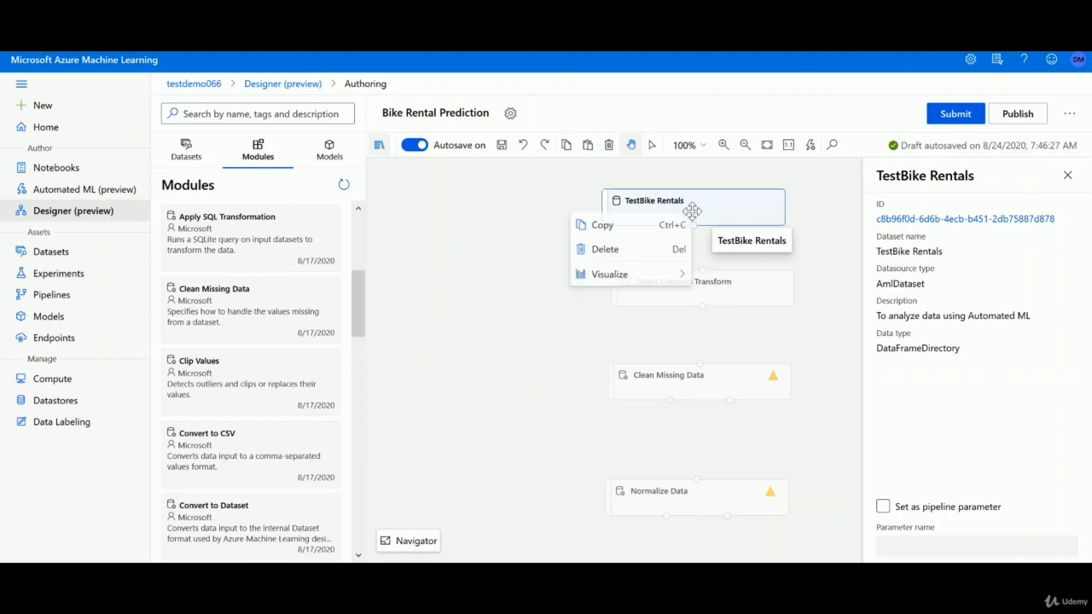
pyautogui.moveTo(631, 277)
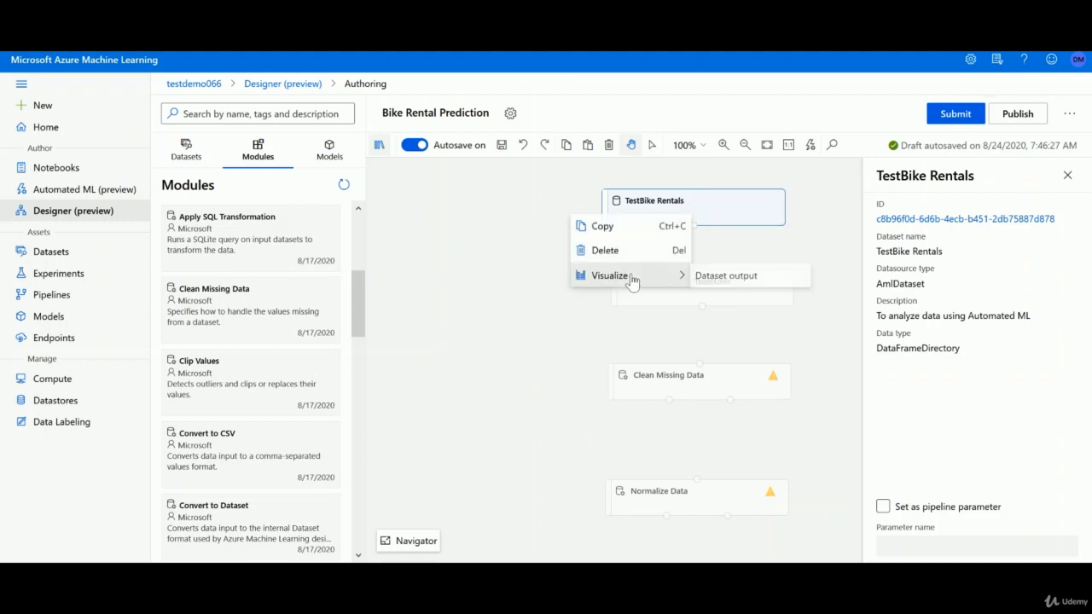
pyautogui.click(726, 276)
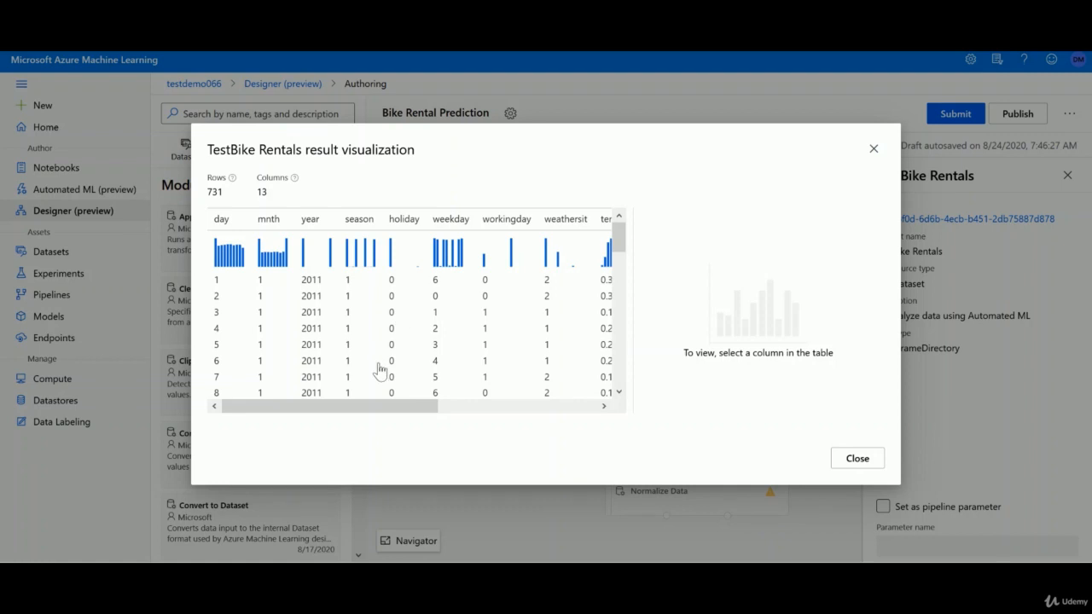
pyautogui.moveTo(383, 405); pyautogui.dragTo(602, 414)
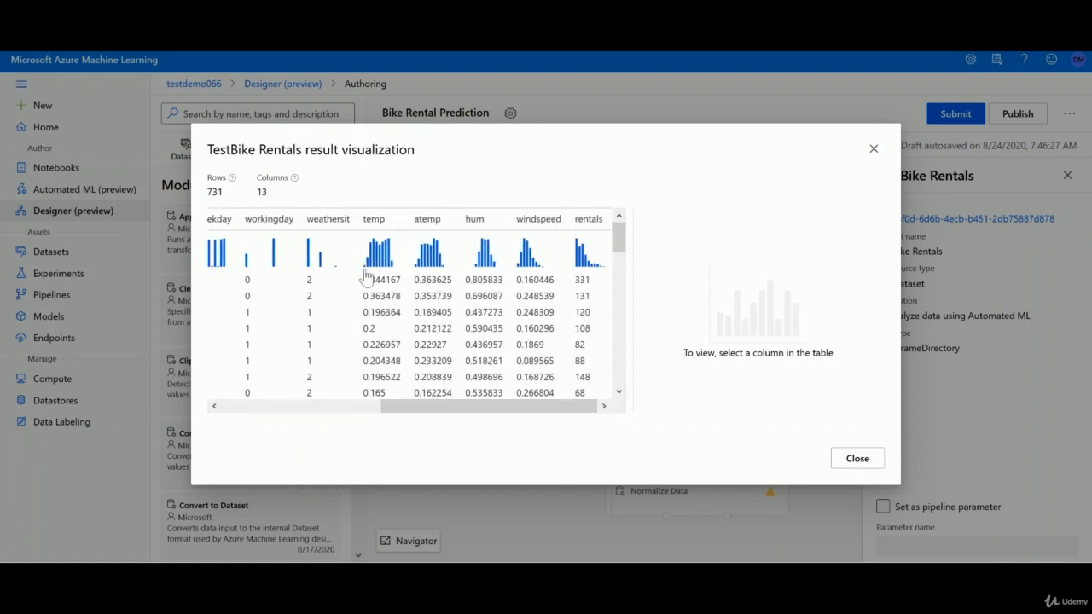
pyautogui.click(534, 220)
pyautogui.click(586, 226)
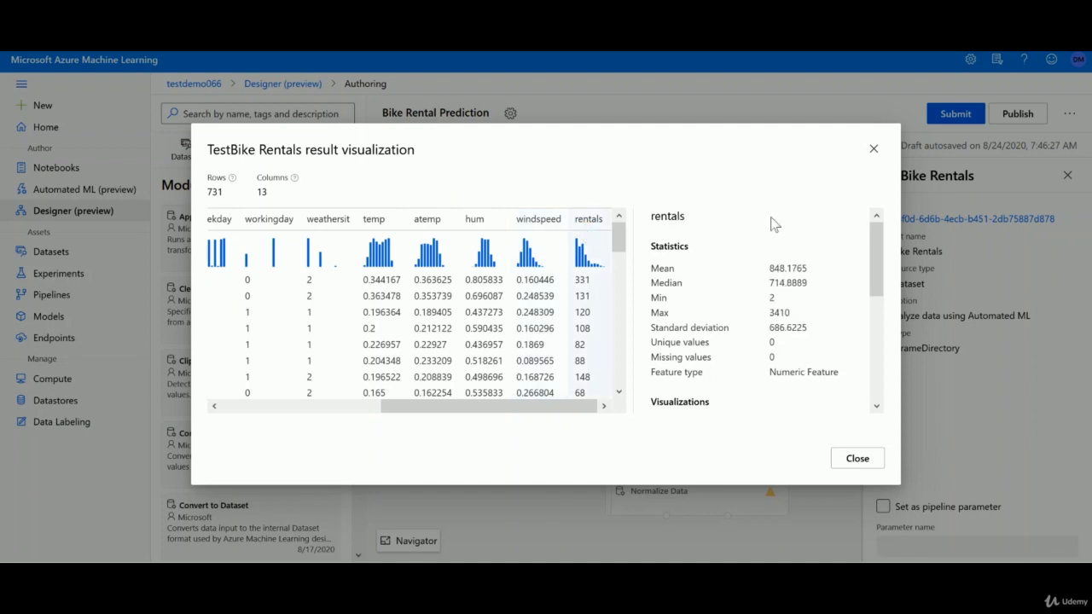
pyautogui.moveTo(876, 246)
pyautogui.mouseDown()
pyautogui.moveTo(876, 271)
pyautogui.moveTo(876, 245)
pyautogui.mouseUp()
pyautogui.moveTo(773, 371); pyautogui.dragTo(860, 379)
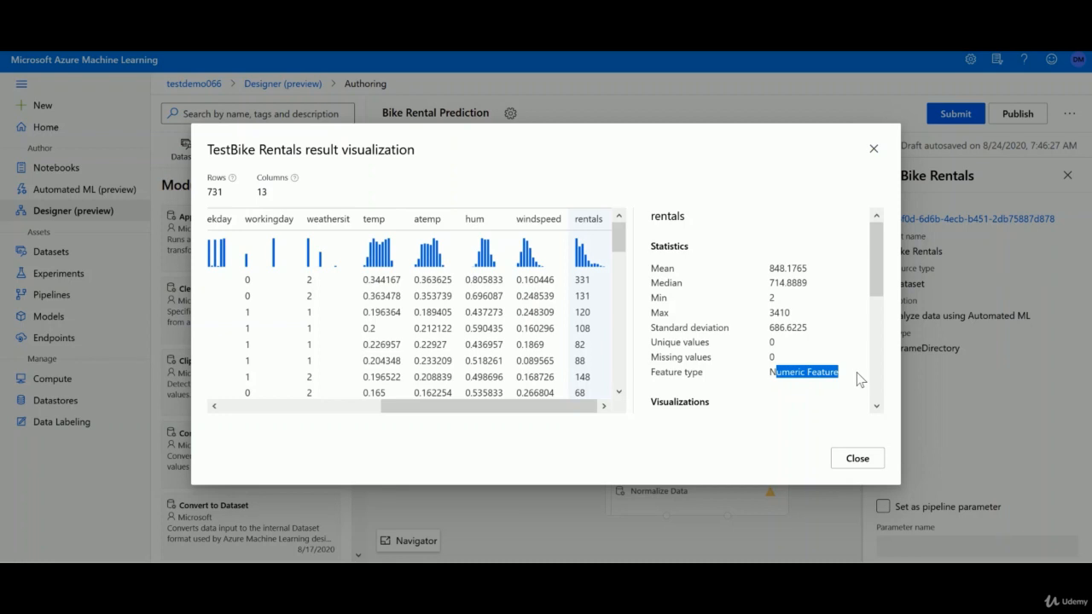
pyautogui.press('Escape')
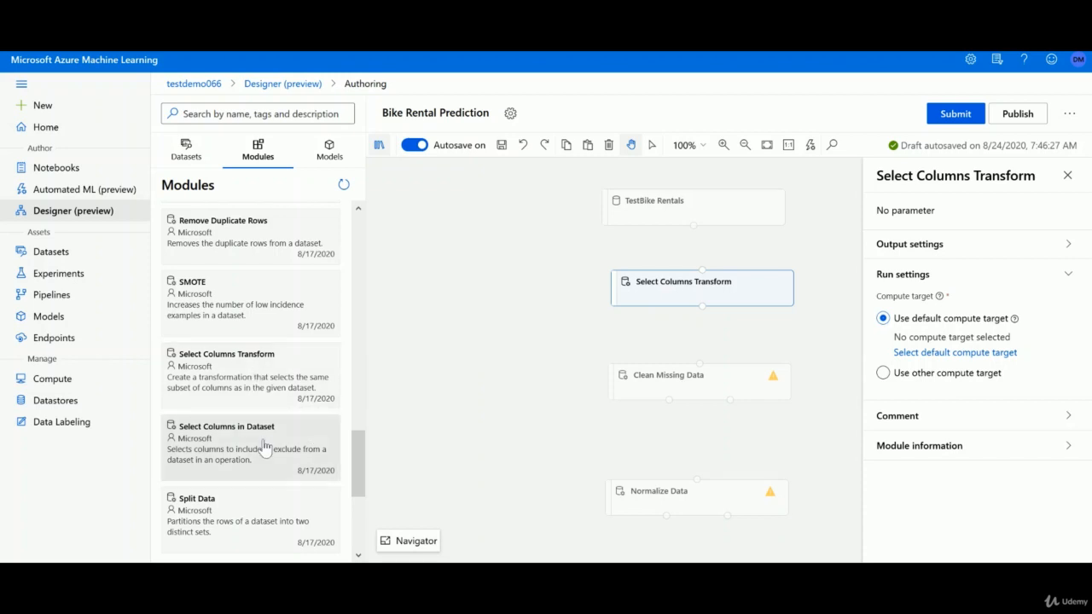
# Replace Select Columns Transform with a Select Columns in Dataset module placed between TestBike Rentals and Clean Missing Data.
pyautogui.moveTo(260, 445); pyautogui.dragTo(482, 290)
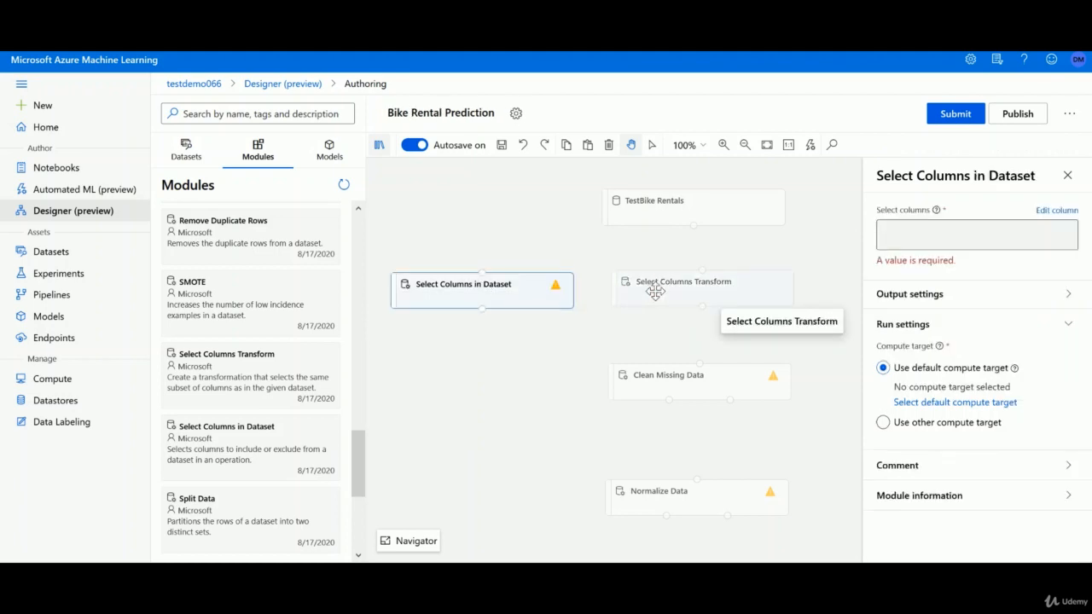
pyautogui.click(653, 292)
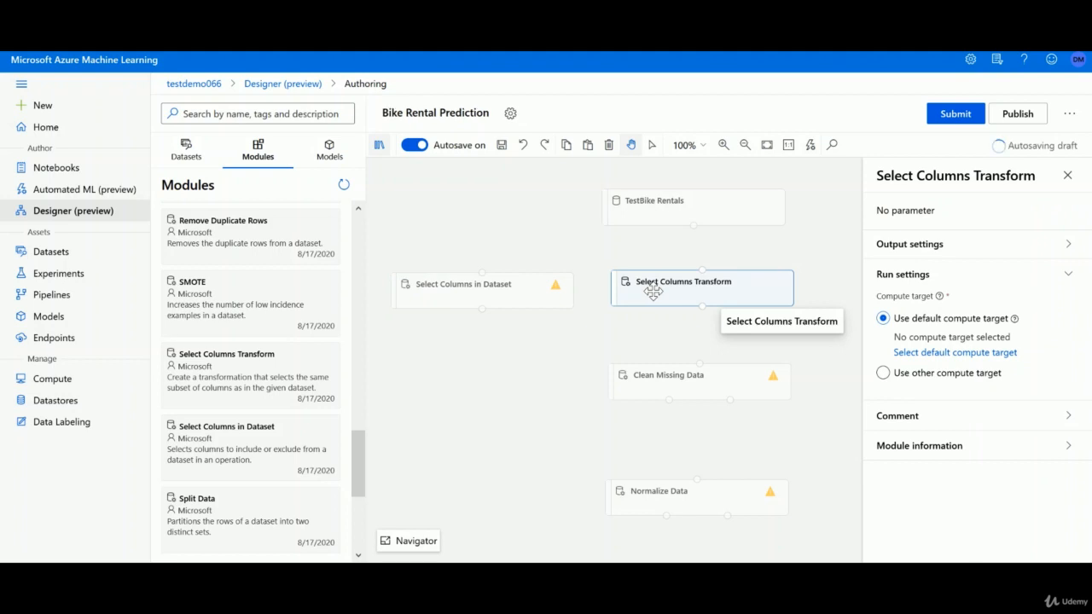
pyautogui.press('Delete')
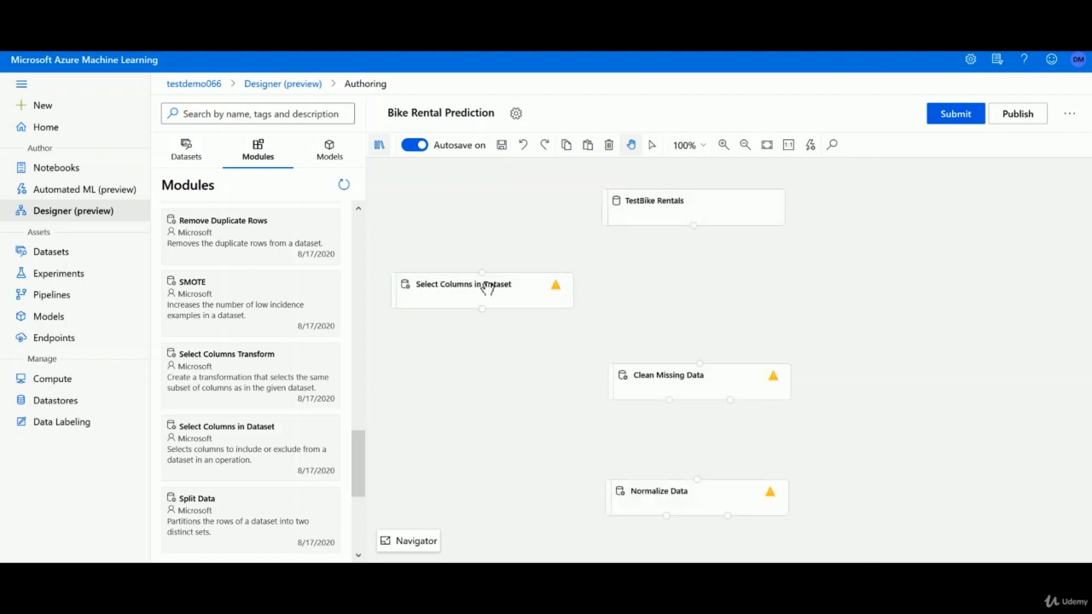
pyautogui.moveTo(656, 297); pyautogui.dragTo(702, 283)
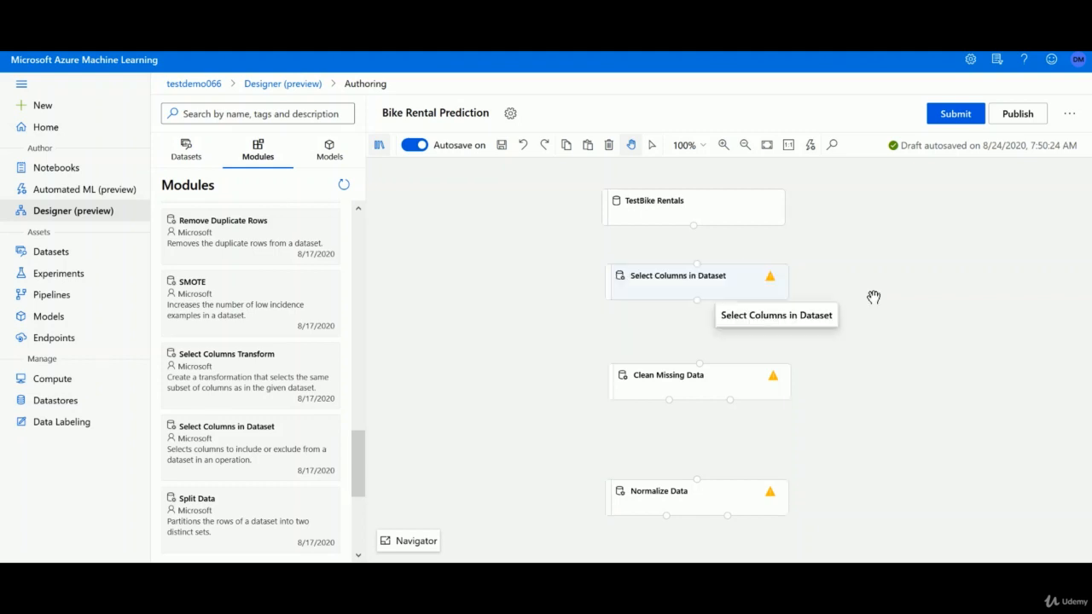
pyautogui.click(739, 284)
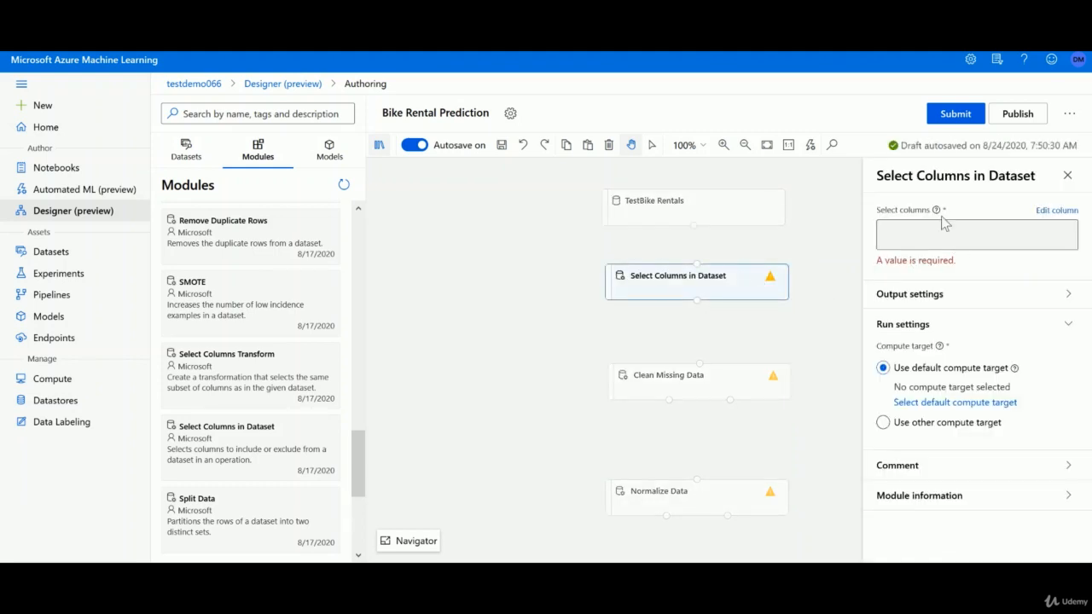
pyautogui.click(1055, 209)
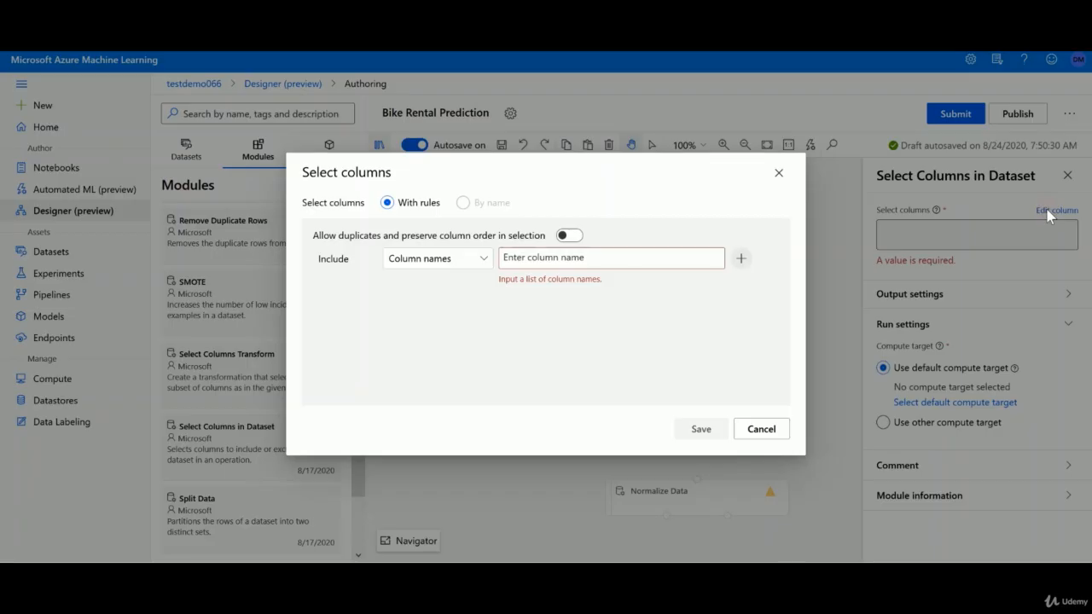
pyautogui.click(453, 259)
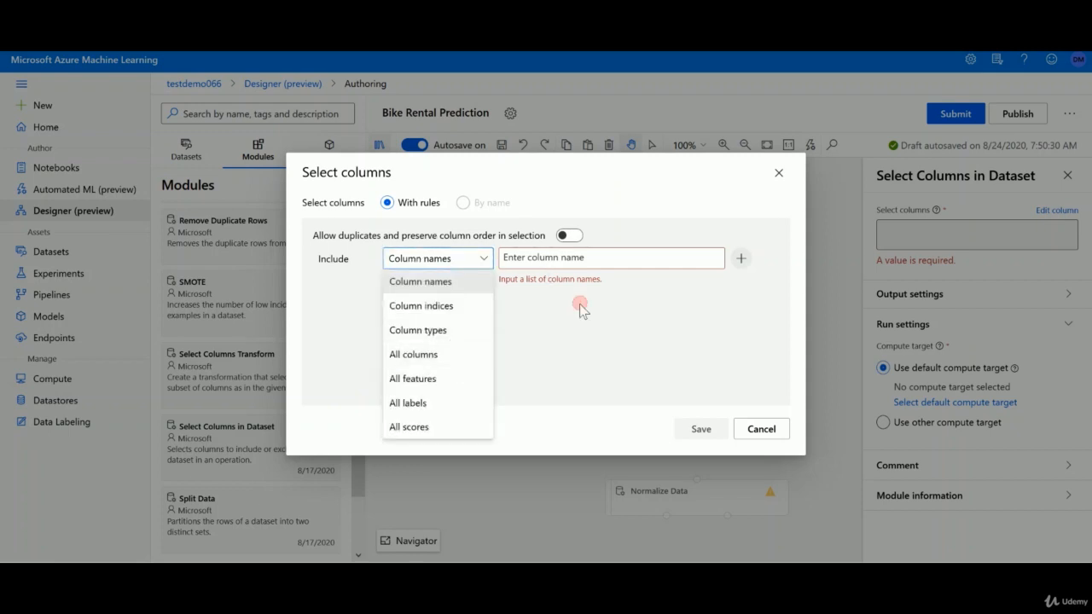
pyautogui.click(426, 257)
pyautogui.click(437, 257)
pyautogui.moveTo(555, 279); pyautogui.dragTo(613, 278)
pyautogui.click(571, 258)
pyautogui.click(571, 257)
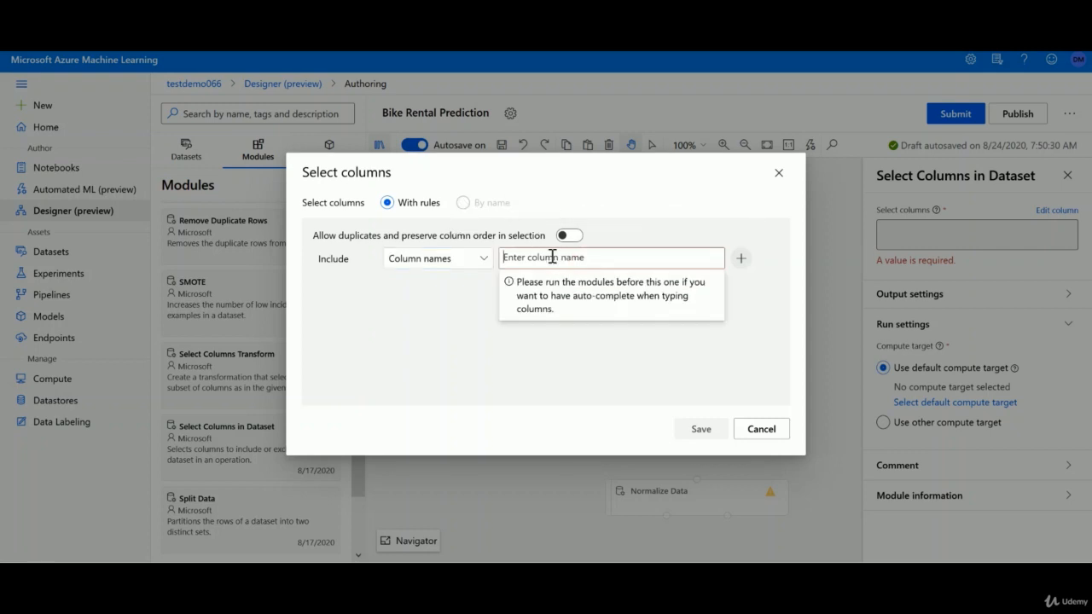
pyautogui.doubleClick(425, 314)
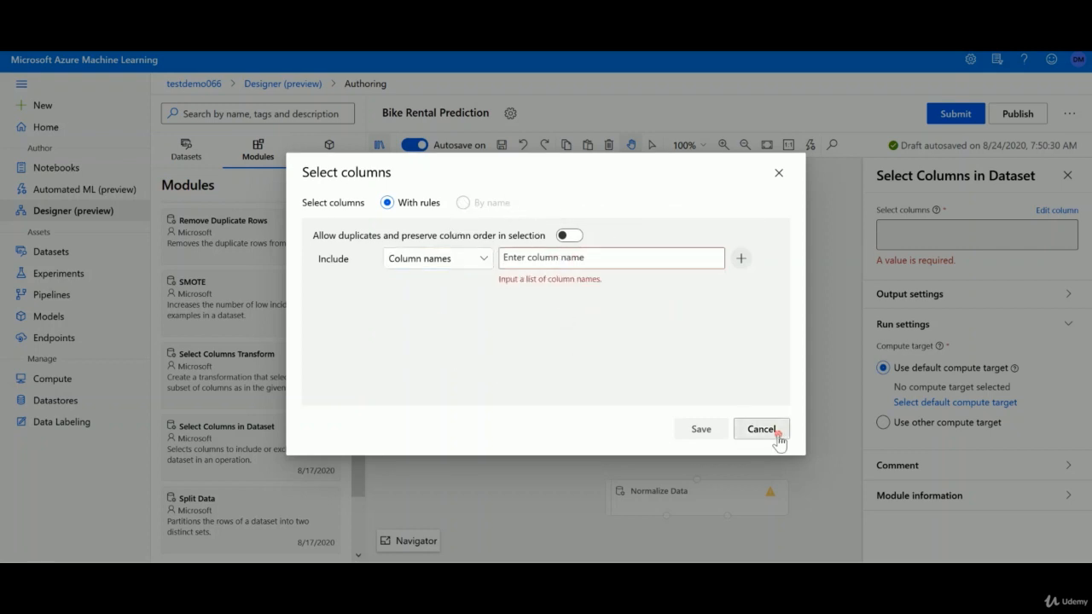
pyautogui.click(772, 431)
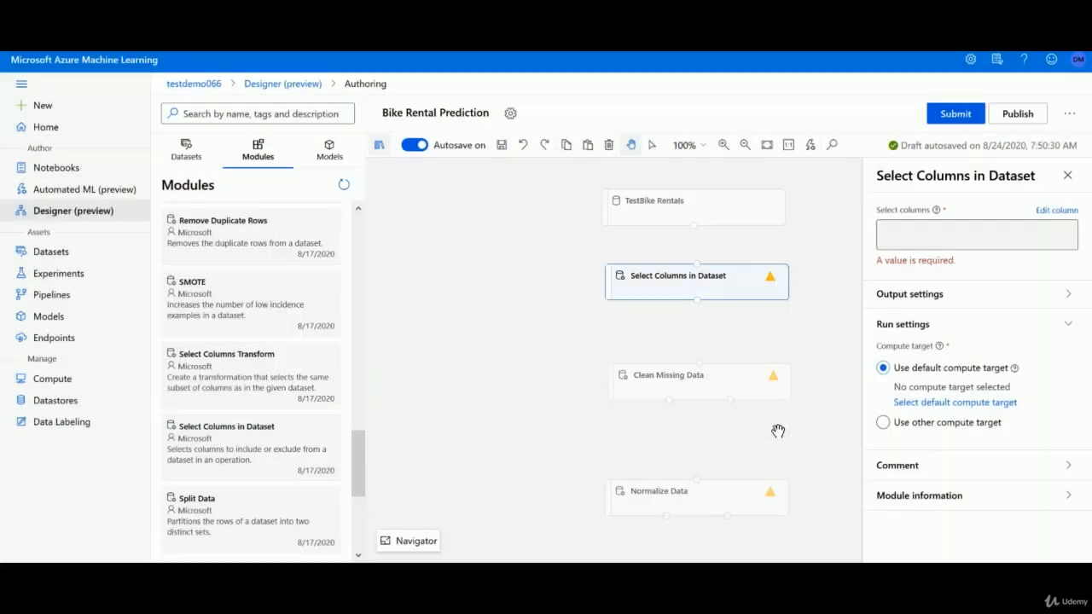
# Connect the modules in sequence from TestBike Rentals through Select Columns in Dataset and the first output of Clean Missing Data to Normalize Data.
pyautogui.click(670, 208)
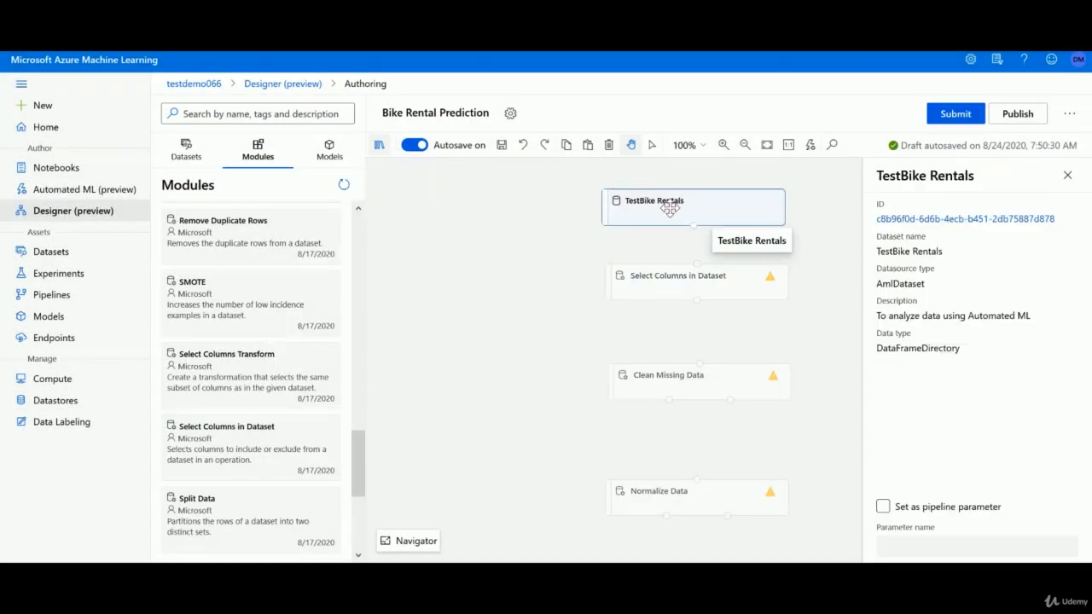
pyautogui.click(715, 265)
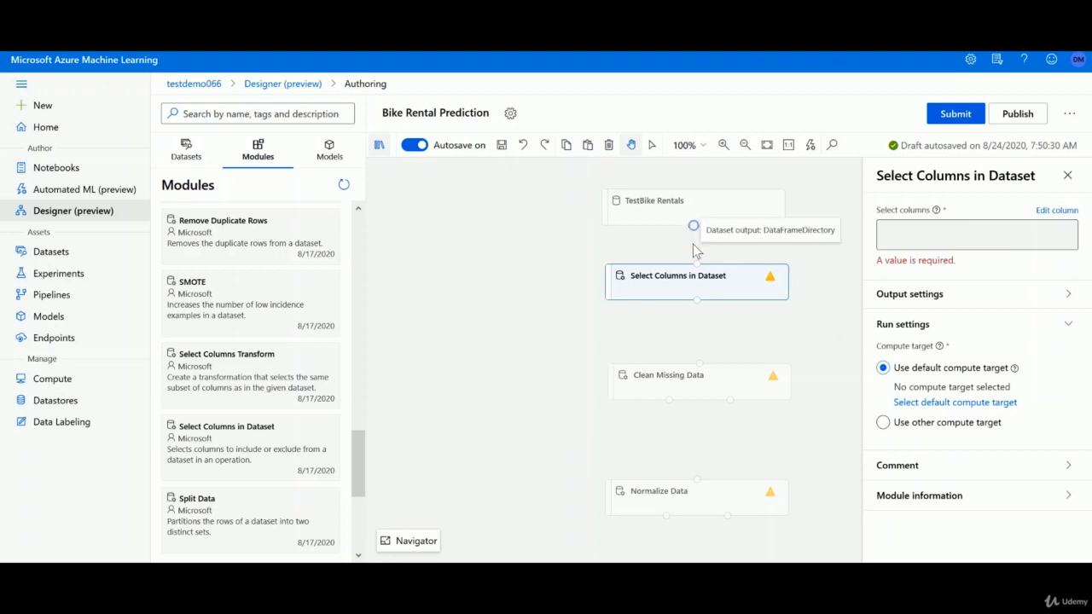
pyautogui.moveTo(692, 244); pyautogui.dragTo(700, 267)
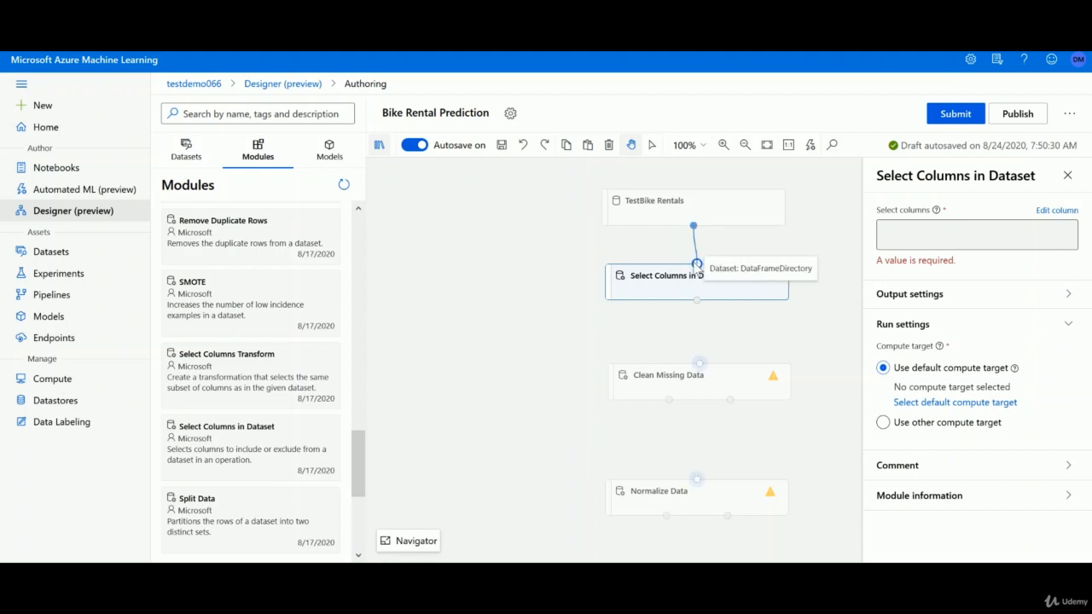
pyautogui.click(535, 263)
pyautogui.click(681, 292)
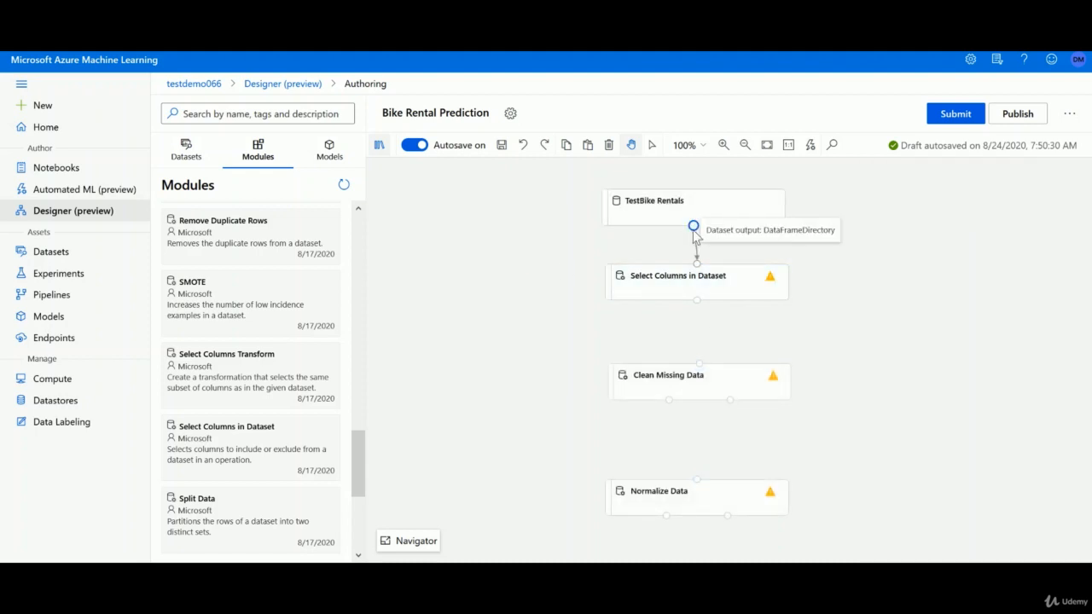
pyautogui.moveTo(693, 227); pyautogui.dragTo(696, 263)
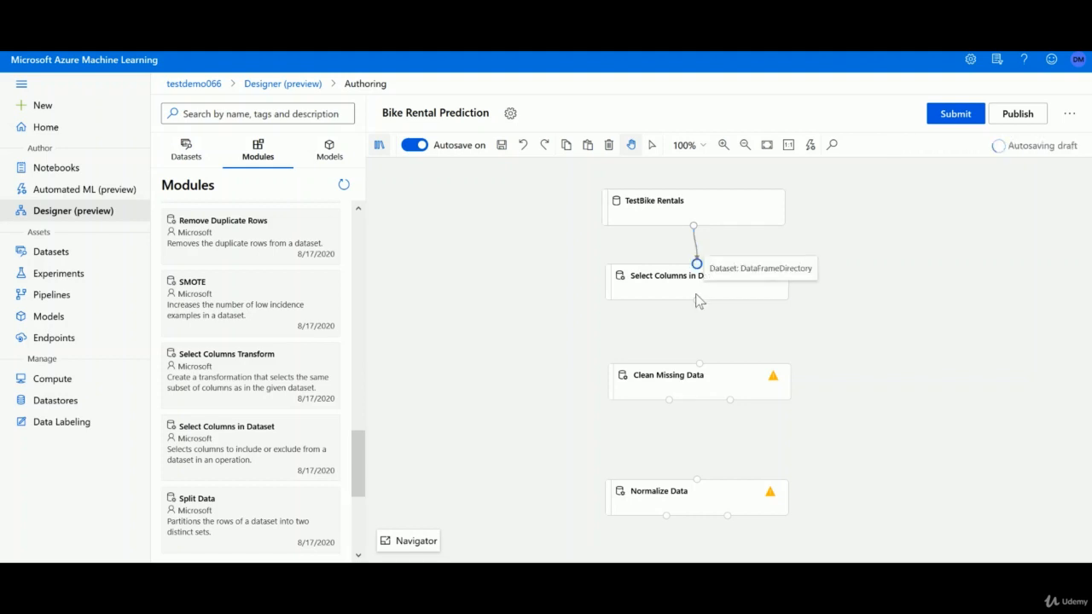
pyautogui.moveTo(698, 358); pyautogui.dragTo(699, 366)
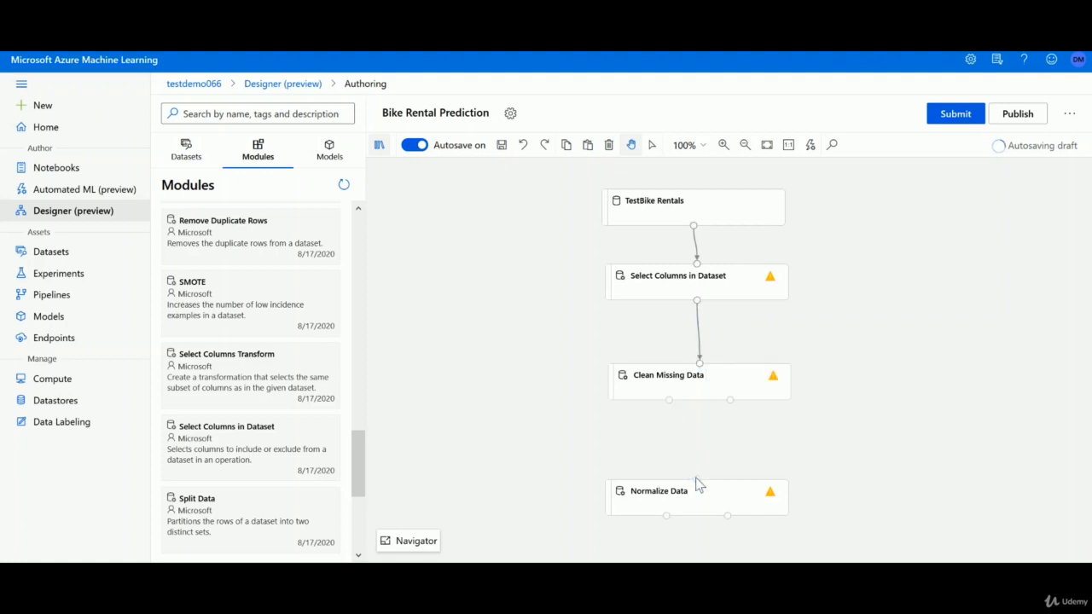
pyautogui.moveTo(697, 483); pyautogui.dragTo(696, 479)
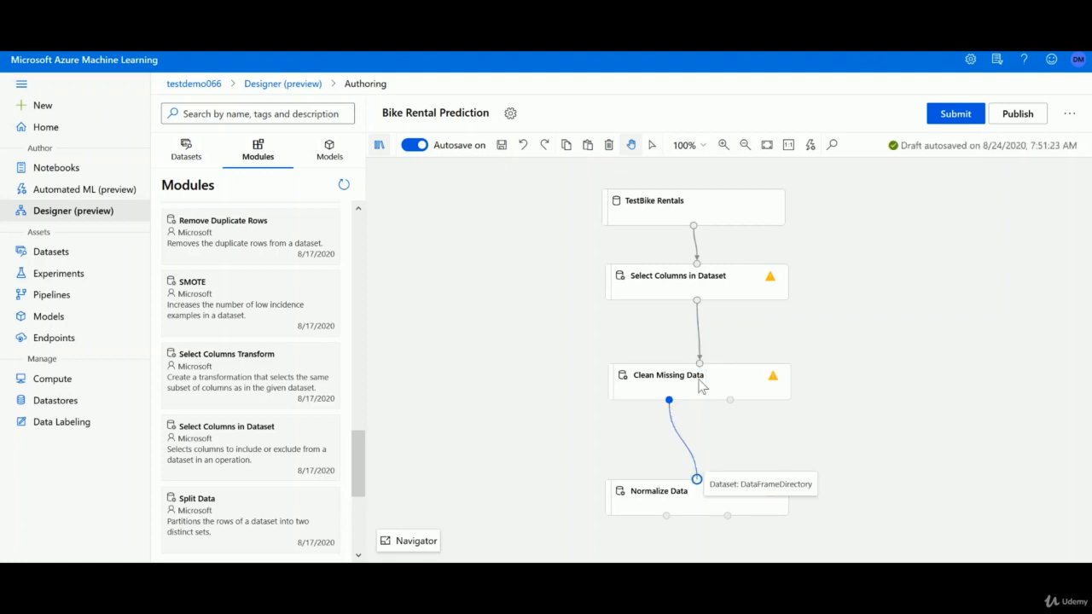
# Configure Select Columns in Dataset to select columns by name, adding all available columns, and save the selection.
pyautogui.click(665, 282)
pyautogui.rightClick(665, 283)
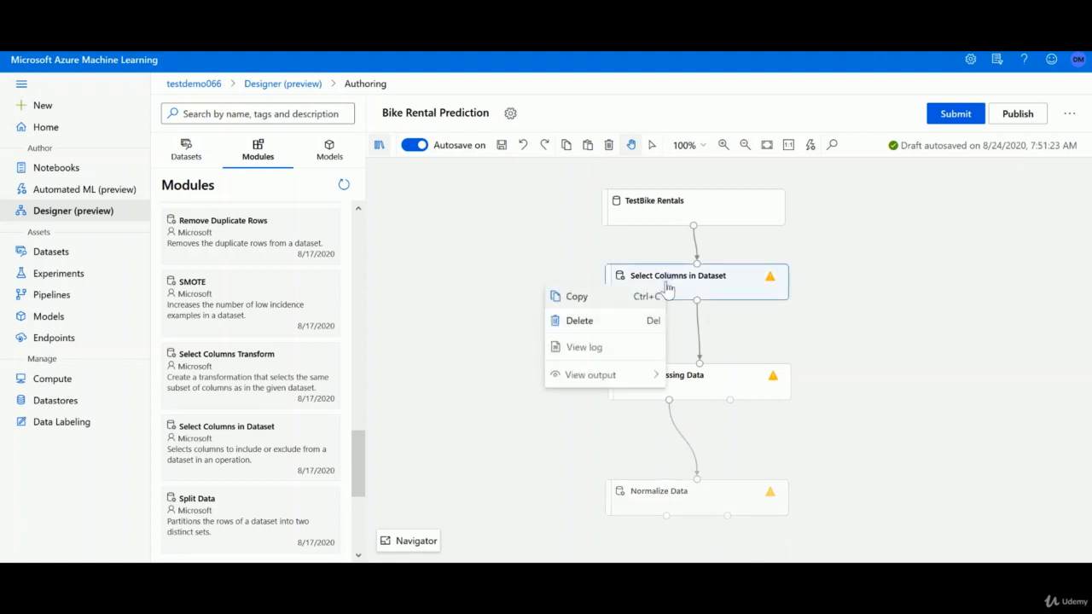
pyautogui.click(700, 282)
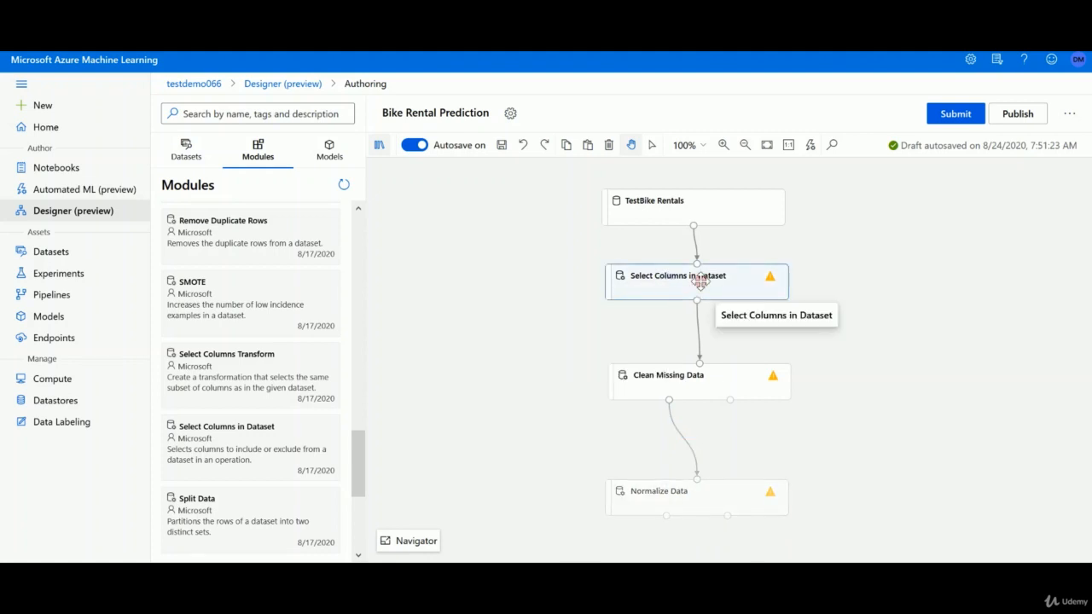
pyautogui.click(701, 282)
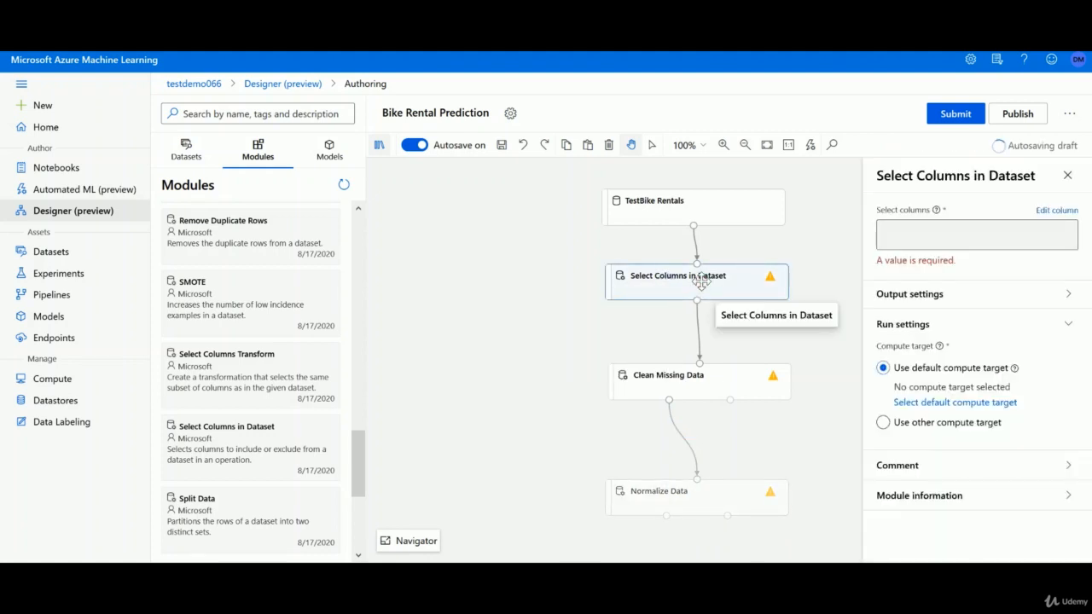
pyautogui.click(1058, 210)
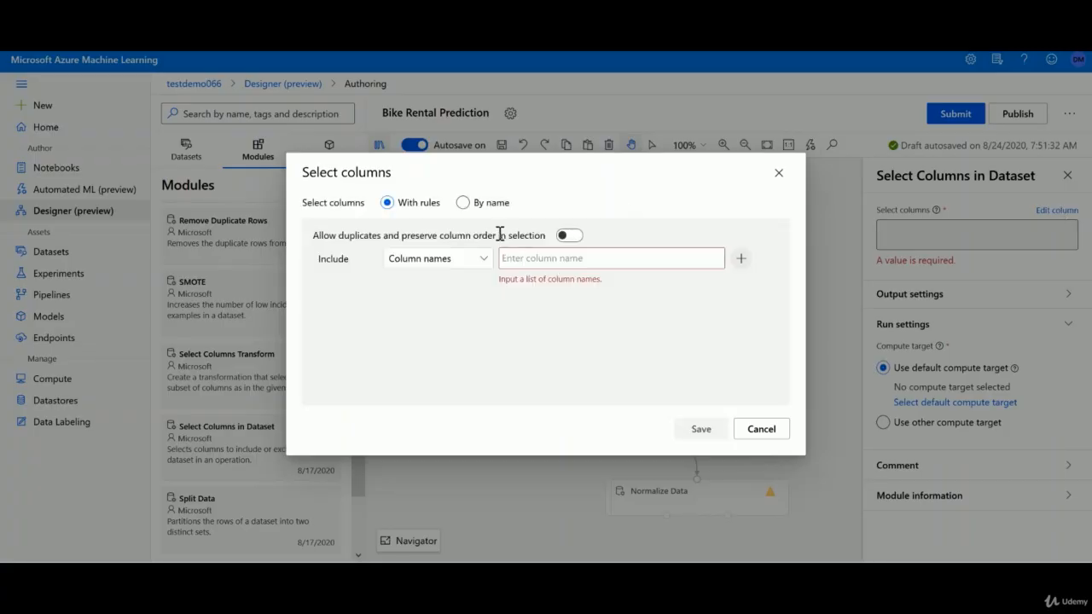
pyautogui.click(462, 203)
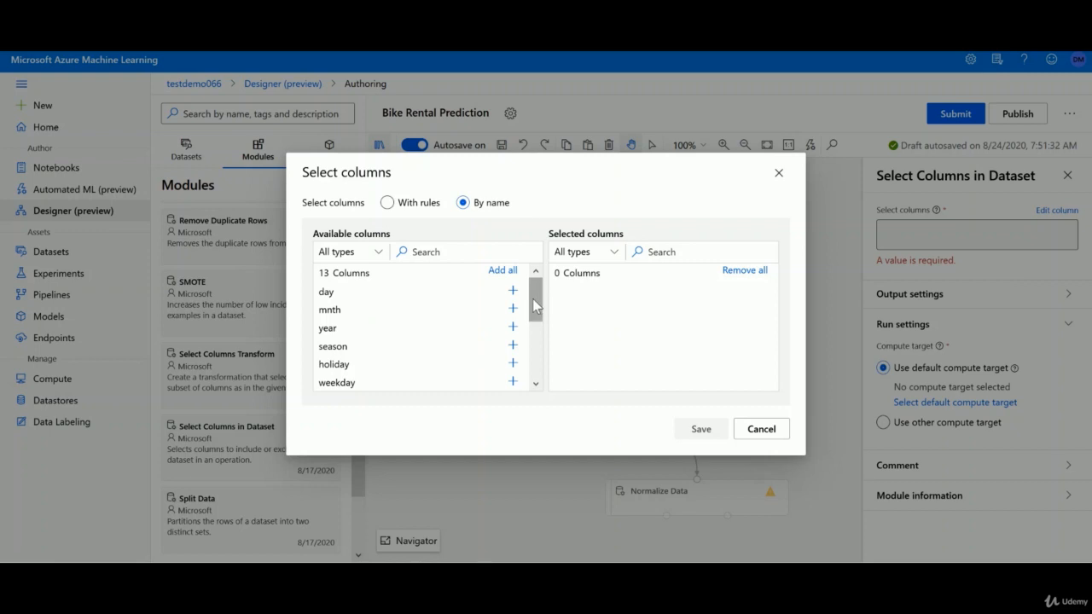
pyautogui.moveTo(535, 306); pyautogui.dragTo(529, 281)
pyautogui.moveTo(530, 281); pyautogui.dragTo(538, 251)
pyautogui.click(503, 270)
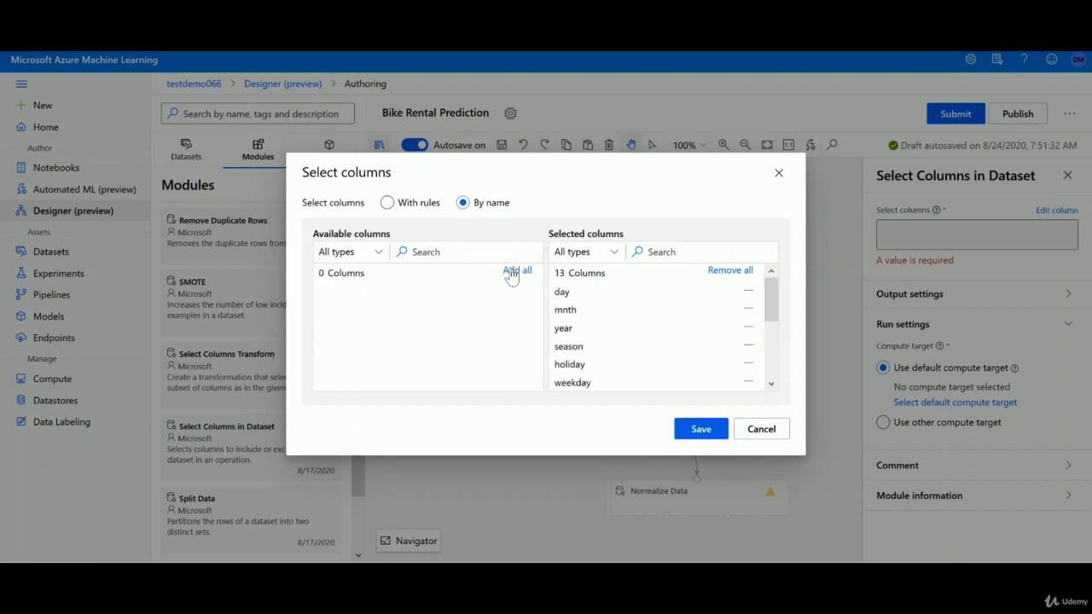
pyautogui.moveTo(776, 294); pyautogui.dragTo(769, 273)
pyautogui.click(700, 424)
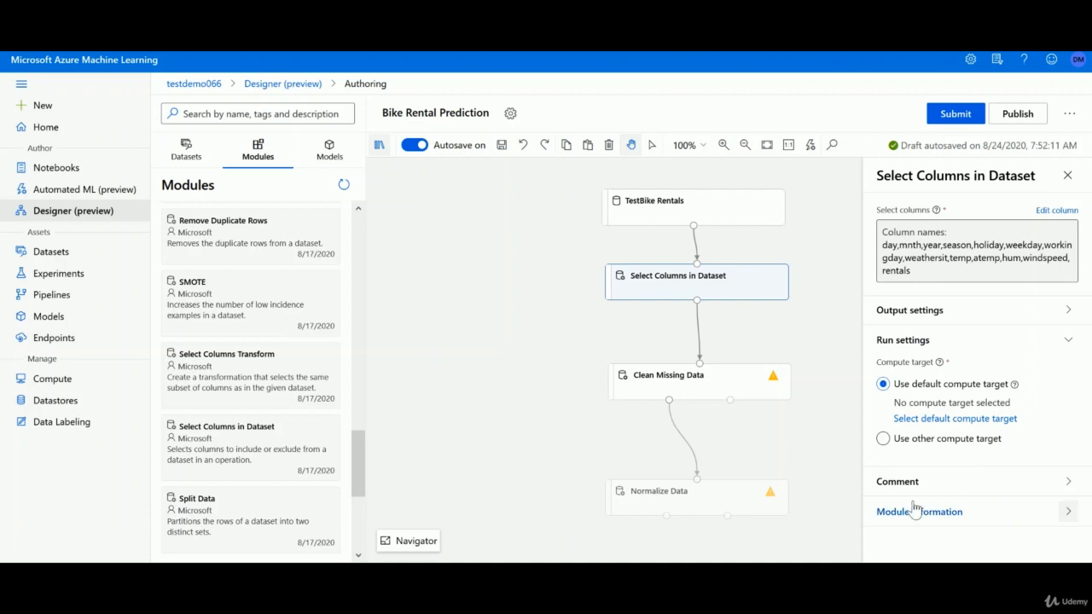
# Review the comment field and module information of the Select Columns in Dataset module.
pyautogui.click(895, 482)
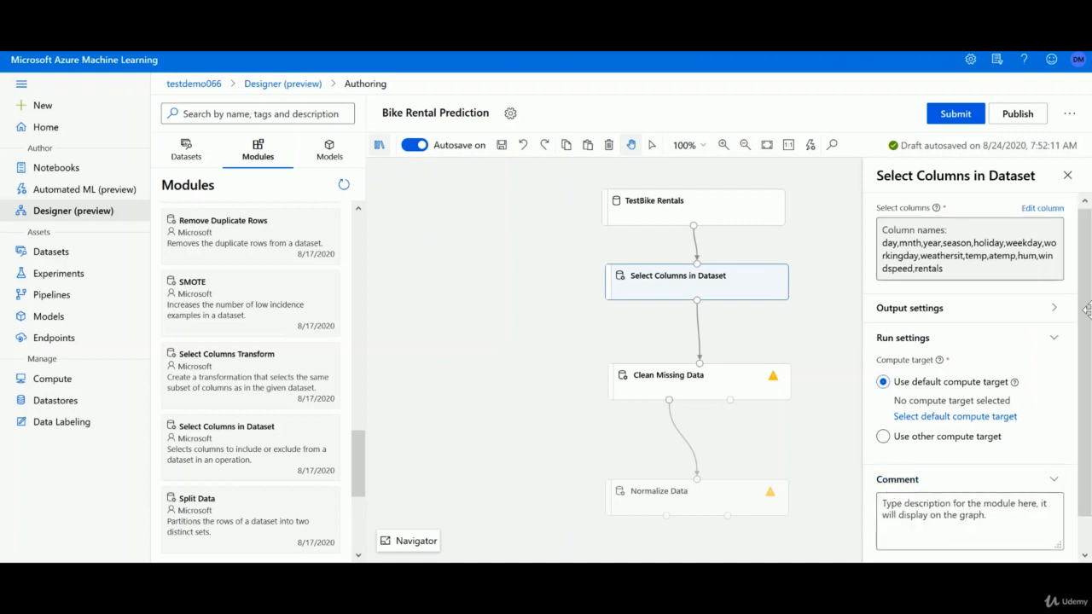
pyautogui.scroll(-1, 1058, 447)
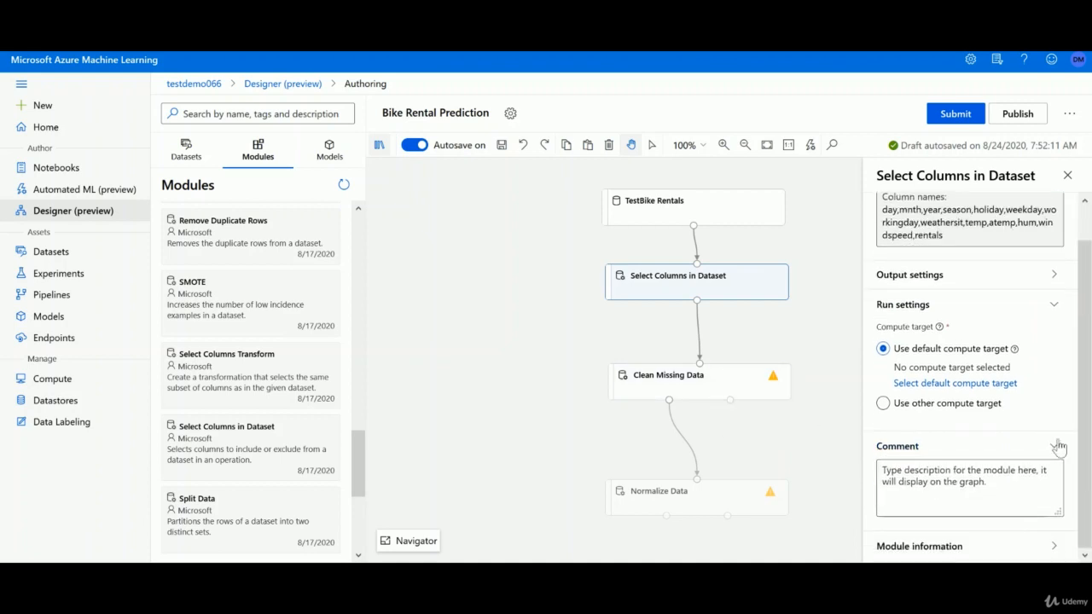
pyautogui.click(955, 548)
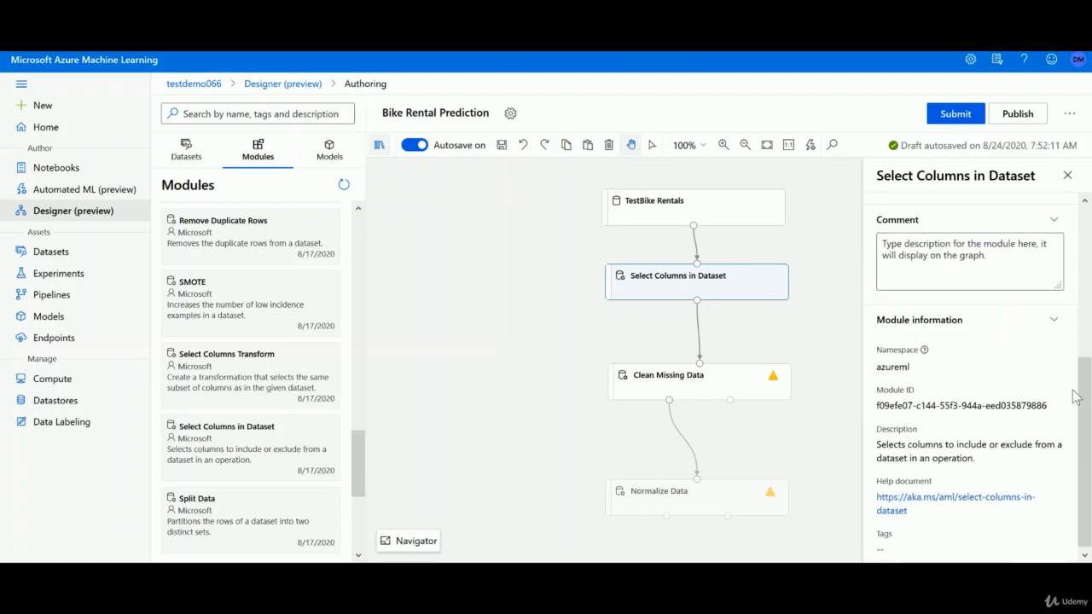
pyautogui.moveTo(1081, 381); pyautogui.dragTo(1079, 236)
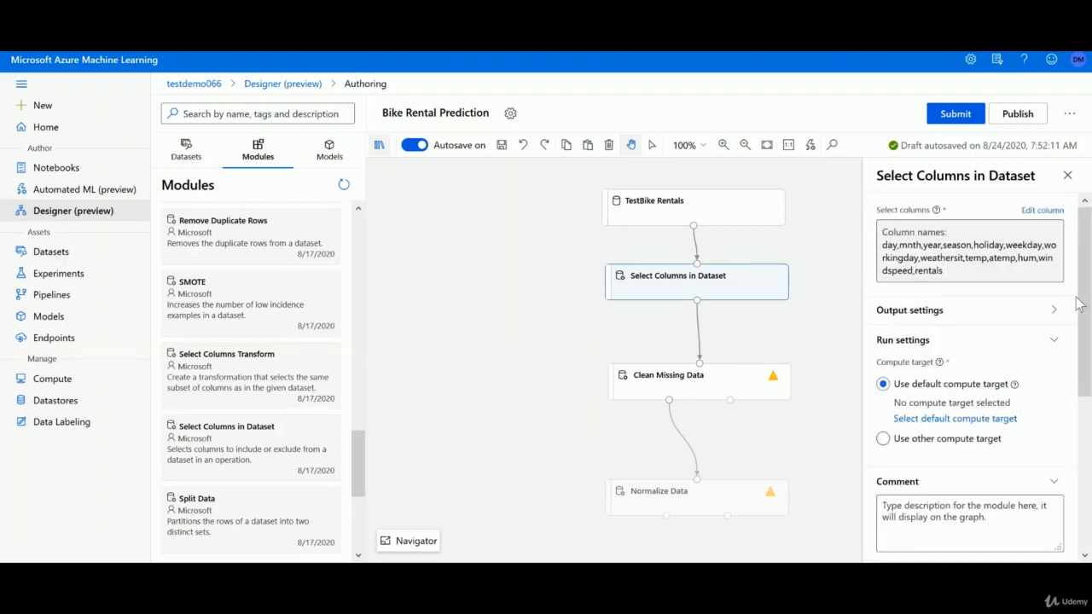
pyautogui.click(708, 379)
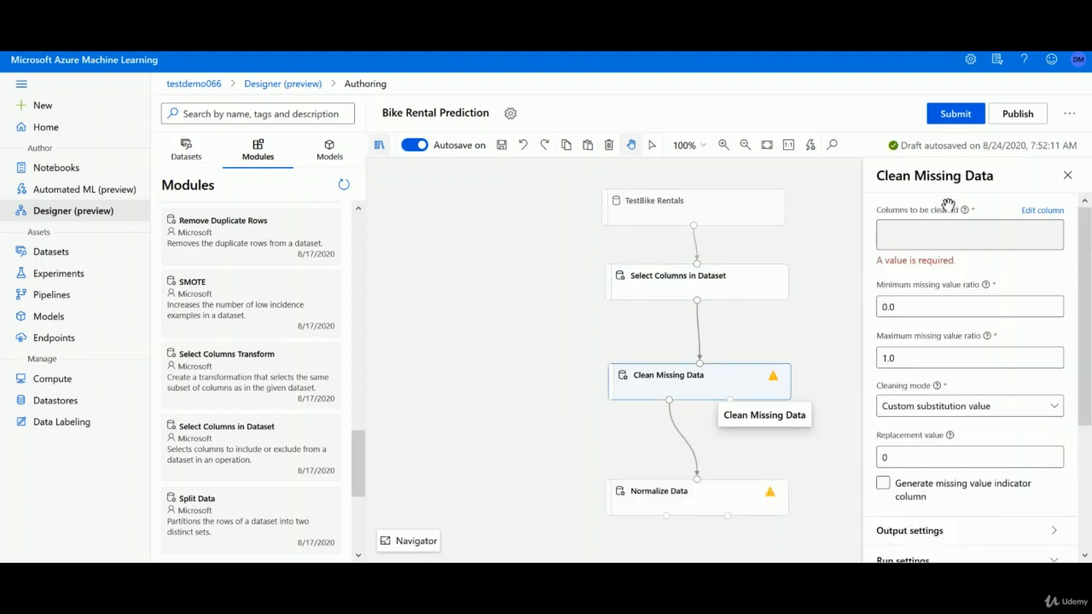
pyautogui.click(1042, 212)
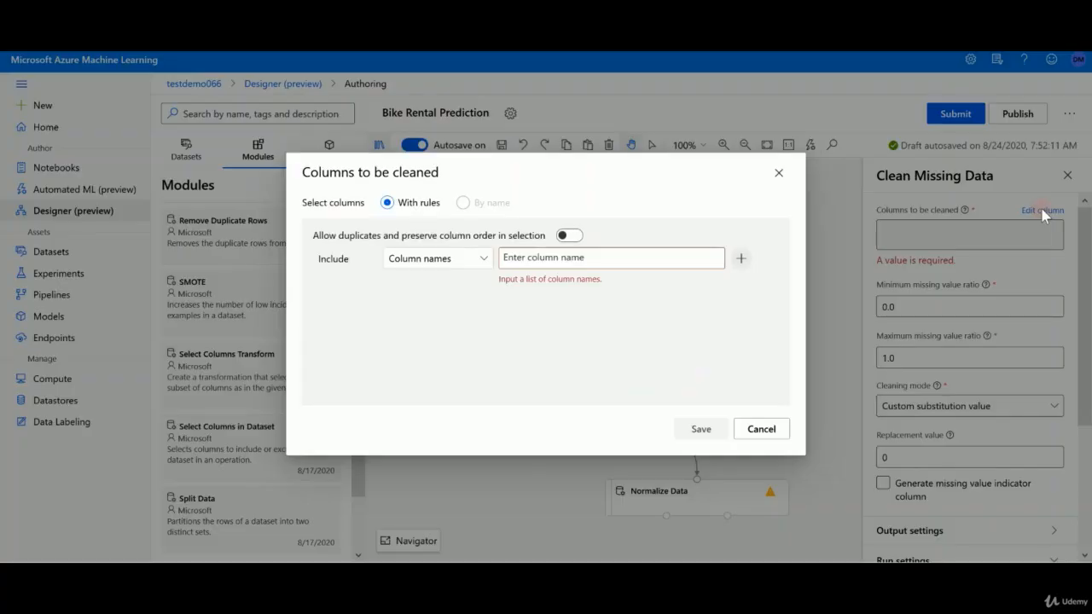
pyautogui.click(481, 266)
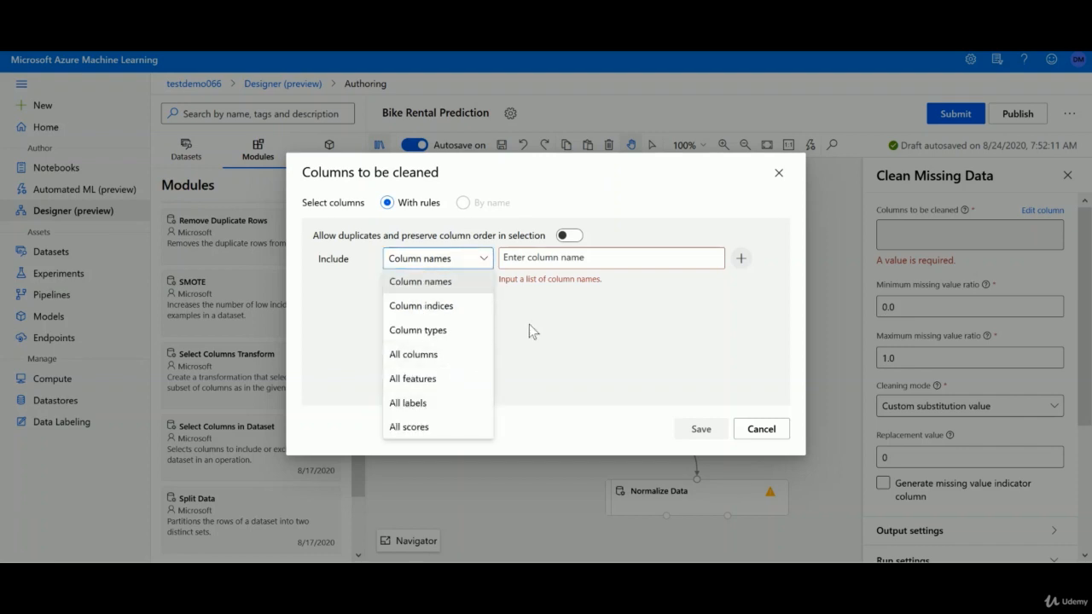
pyautogui.press('Escape')
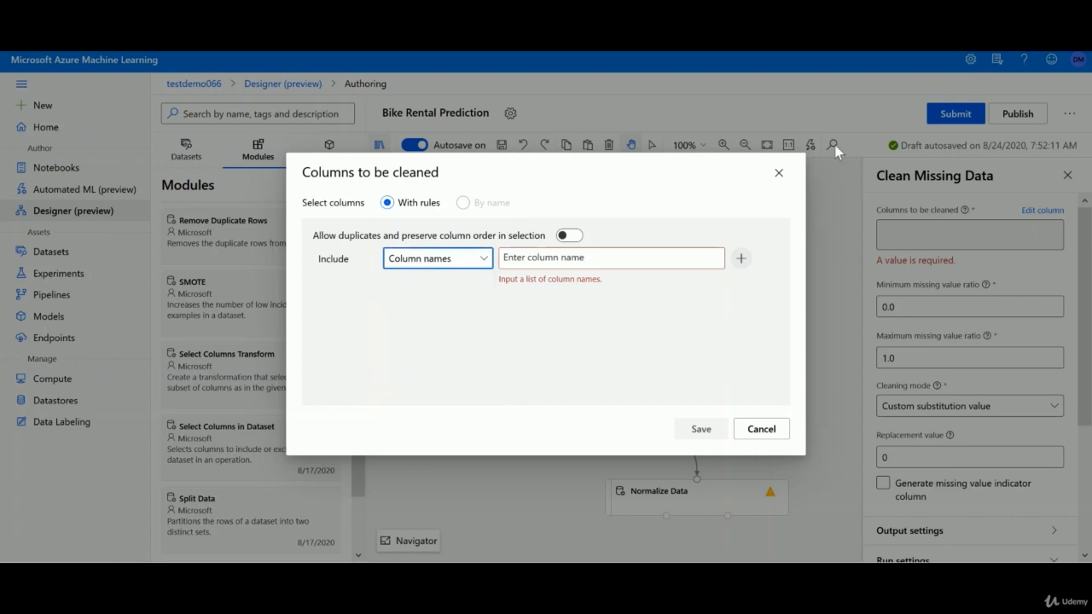
pyautogui.click(778, 173)
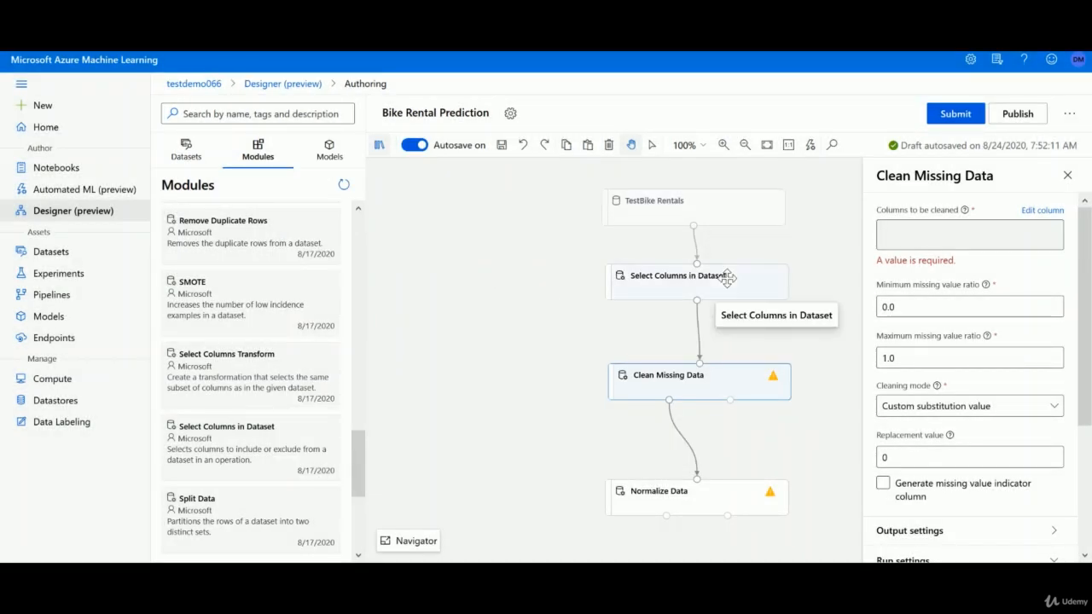
pyautogui.rightClick(687, 386)
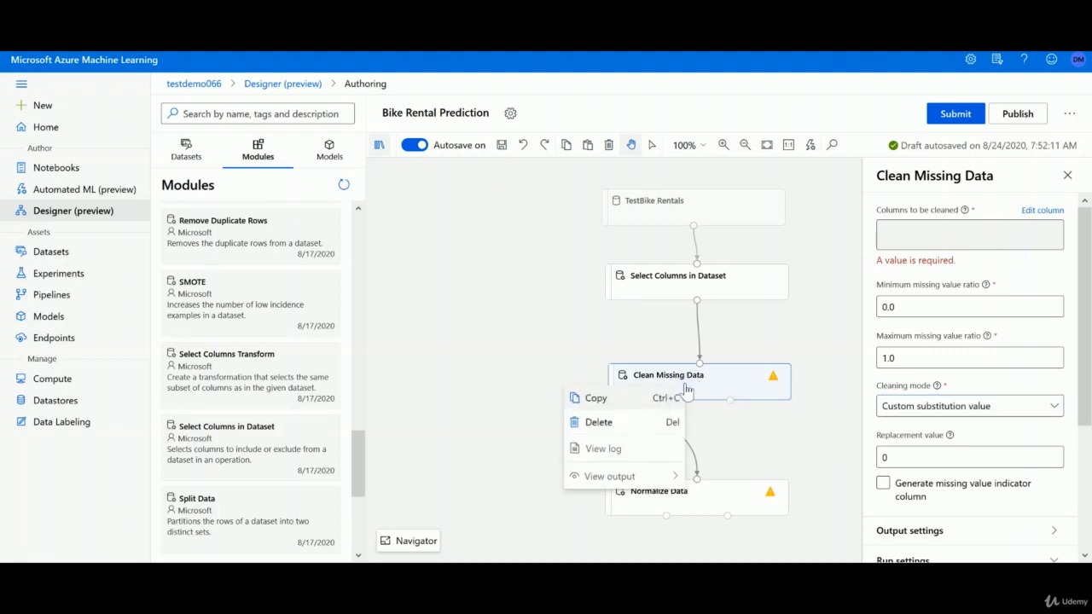
pyautogui.click(777, 376)
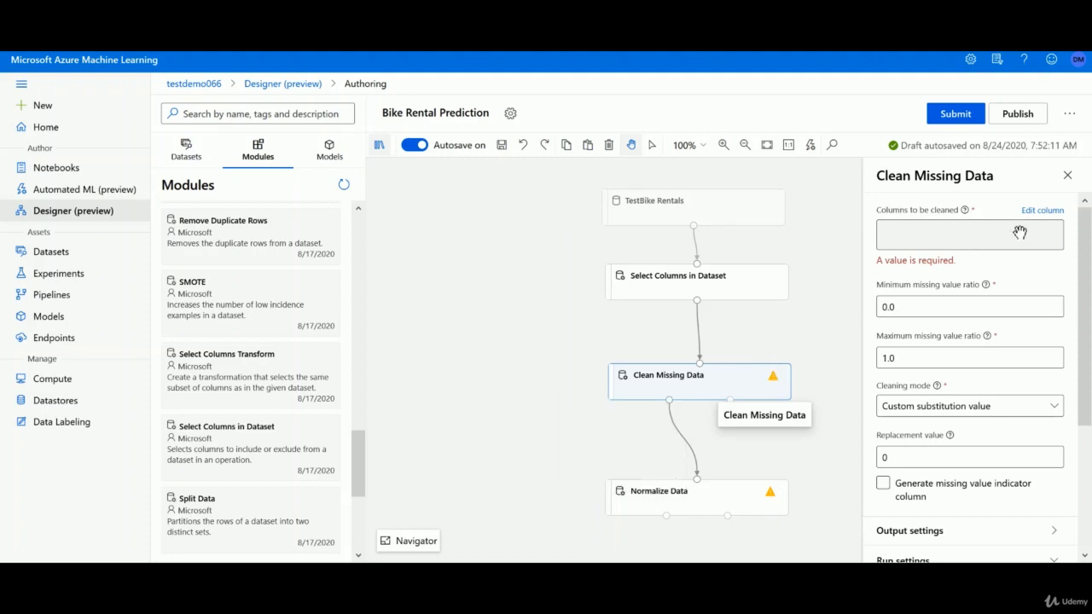
pyautogui.click(1055, 211)
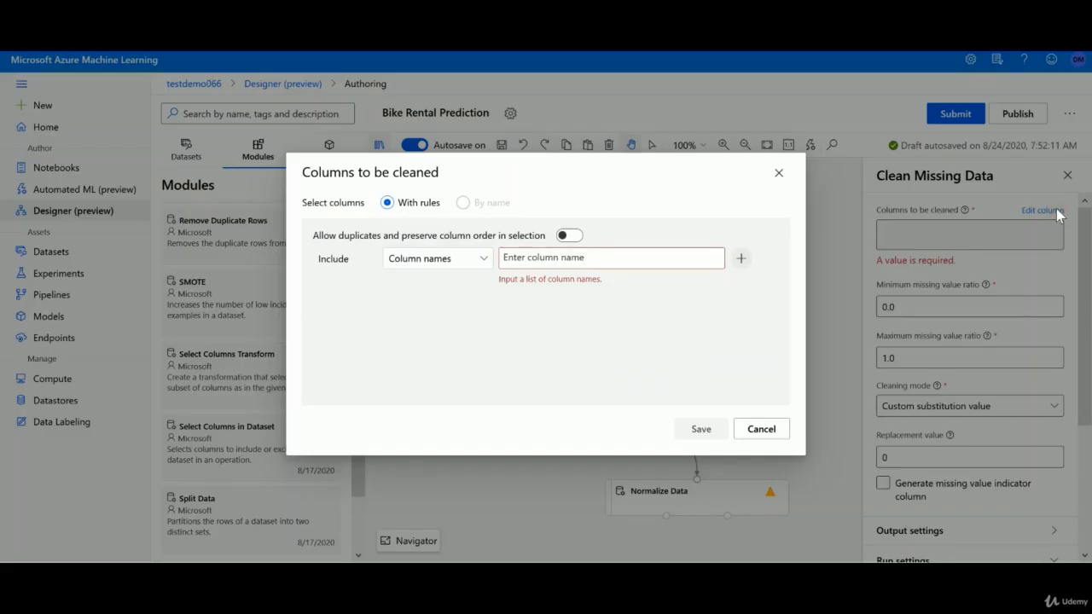
pyautogui.click(482, 259)
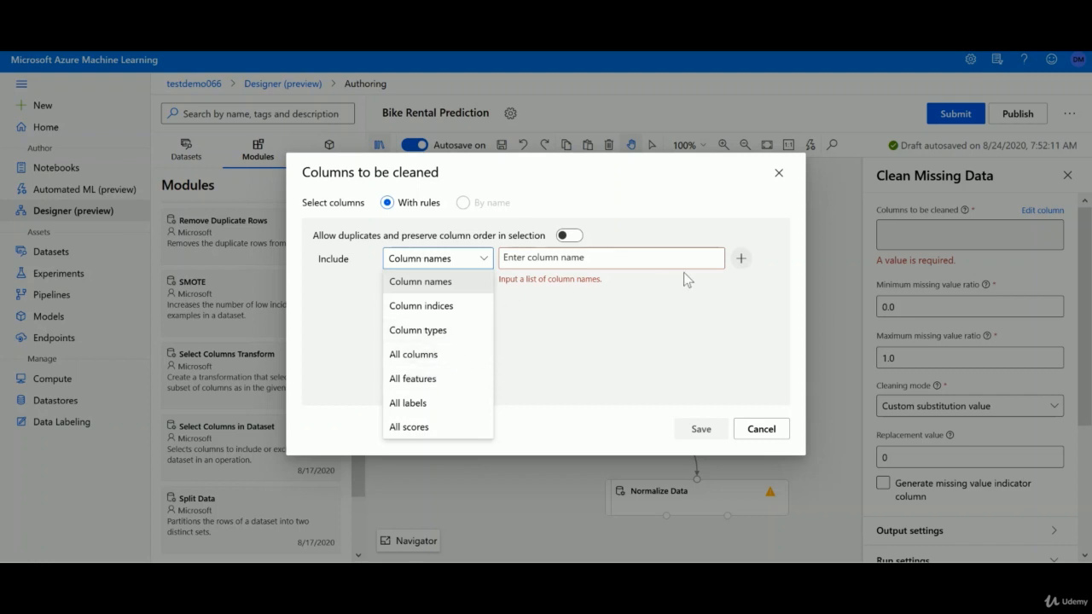
pyautogui.click(762, 429)
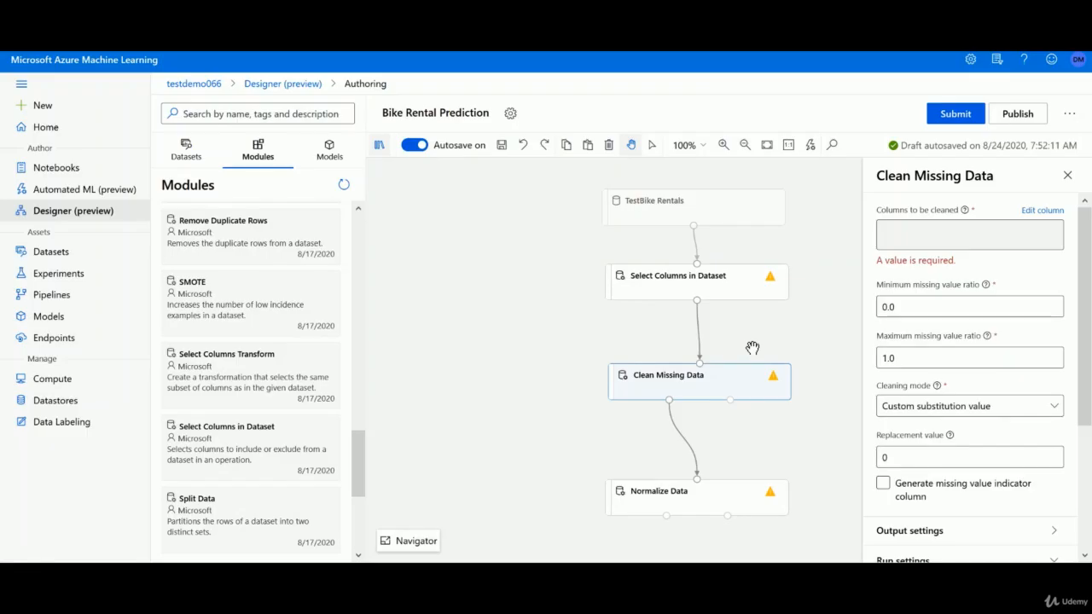
# Set Clean Missing Data's columns to be cleaned to All columns, save, and recheck the Select Columns in Dataset settings.
pyautogui.click(1034, 210)
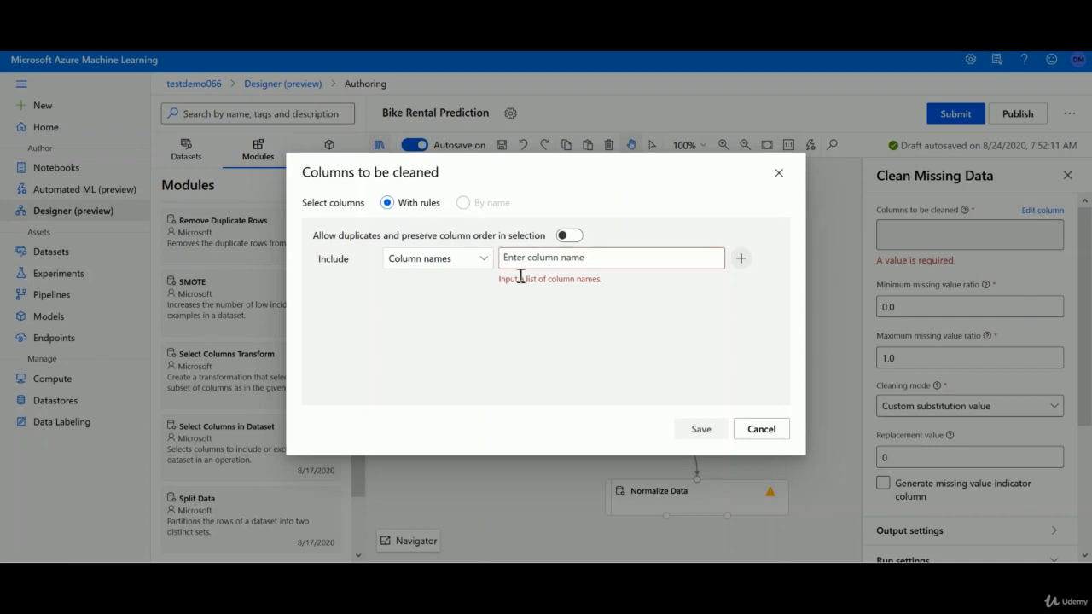
pyautogui.click(470, 267)
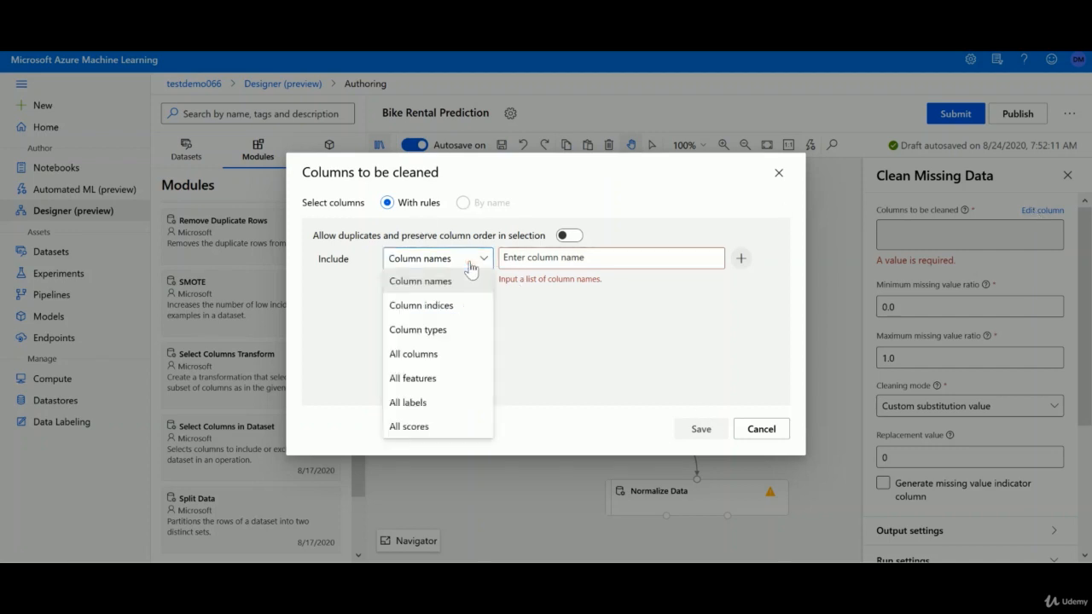
pyautogui.click(425, 357)
pyautogui.click(706, 430)
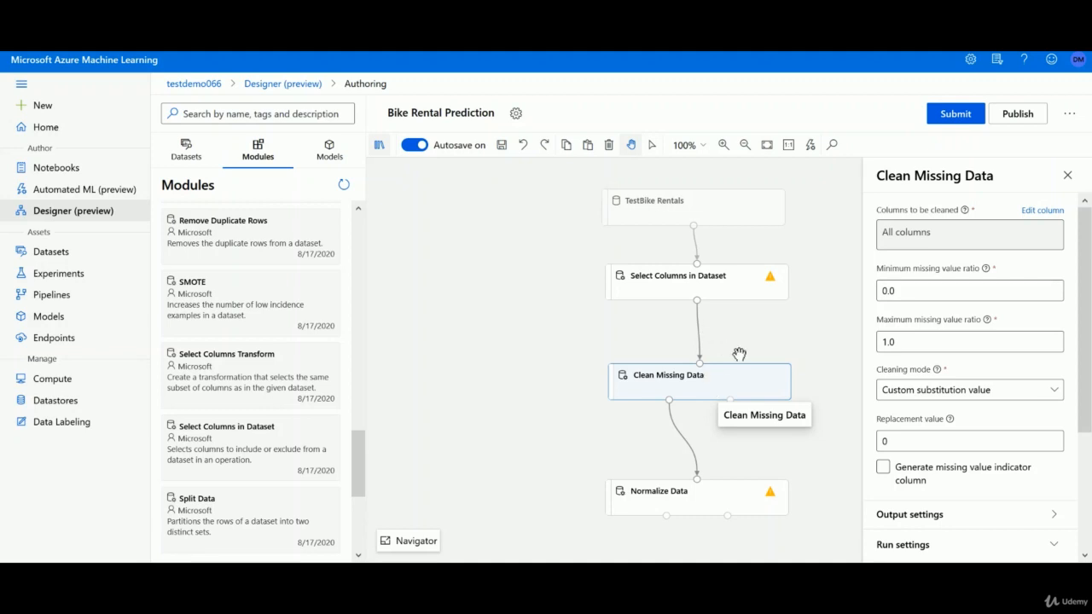
pyautogui.moveTo(689, 378); pyautogui.dragTo(697, 392)
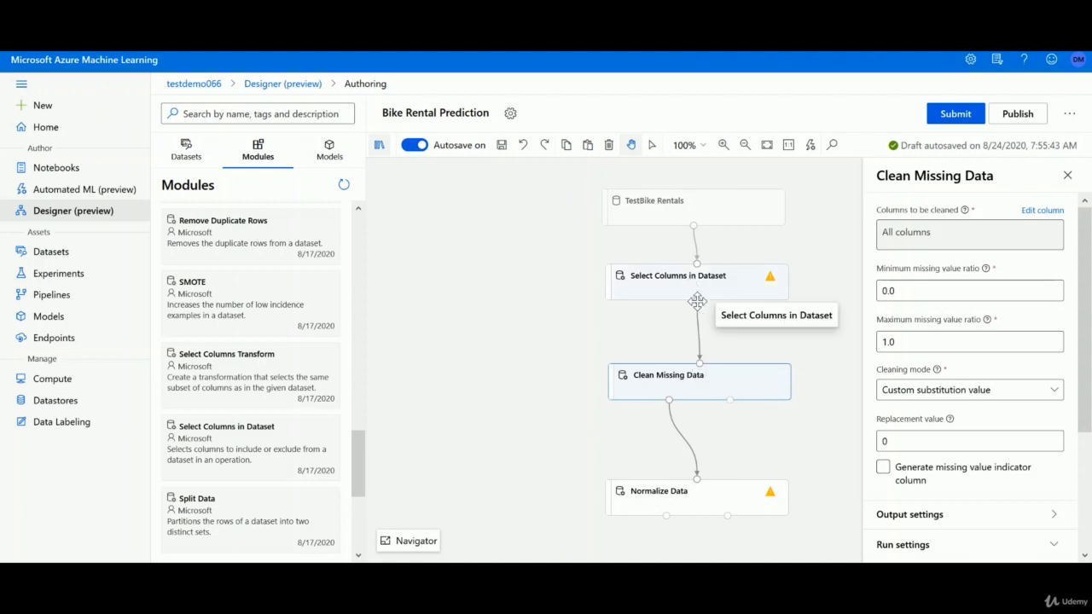
pyautogui.click(715, 291)
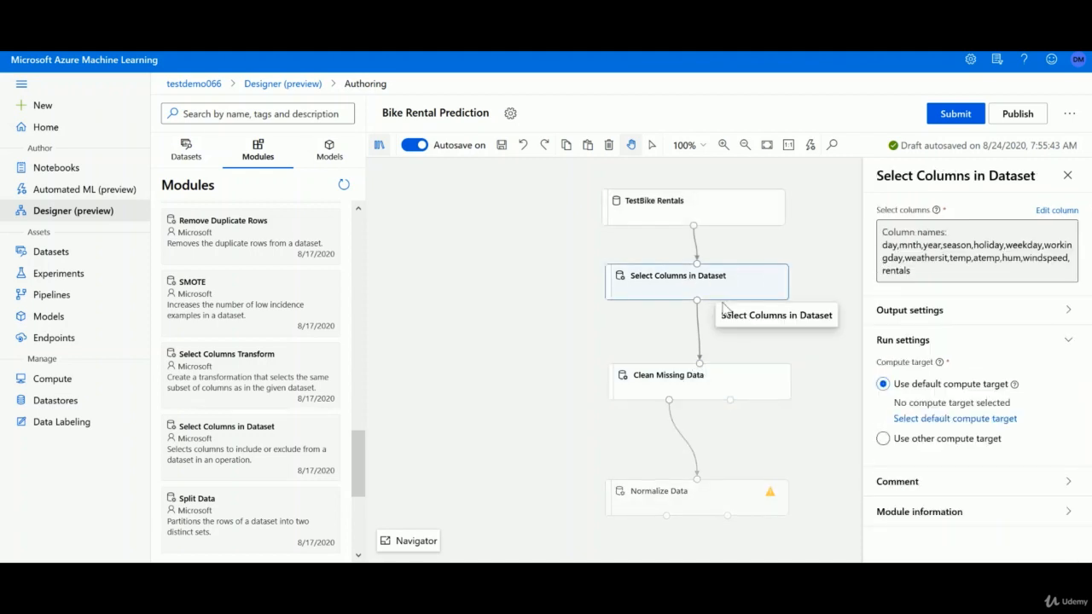
# Set the transformation method of the Normalize Data module to MinMax.
pyautogui.click(710, 493)
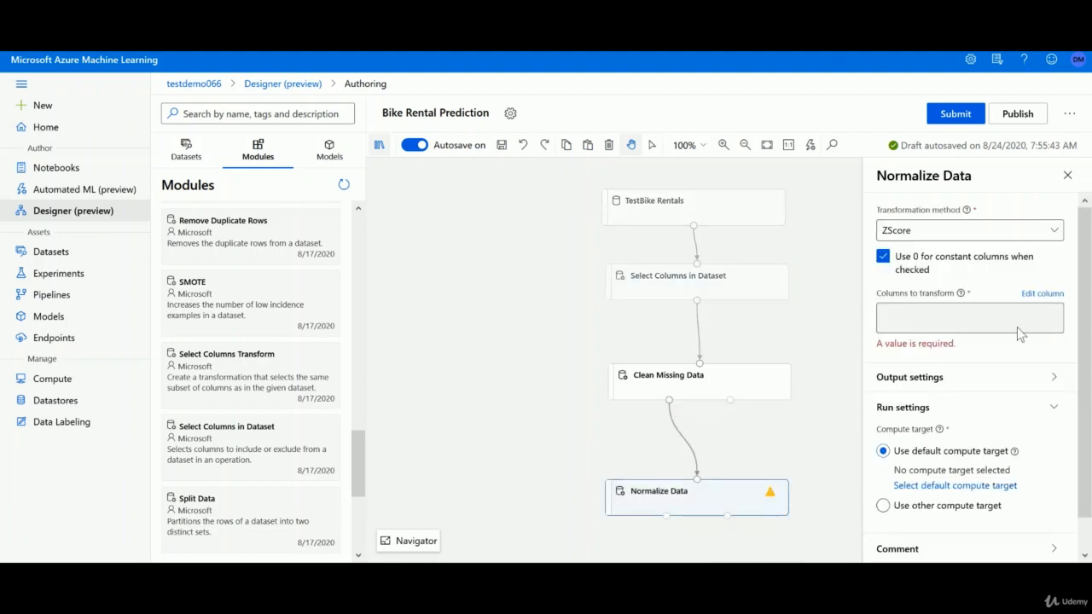
pyautogui.moveTo(1089, 314); pyautogui.dragTo(1085, 401)
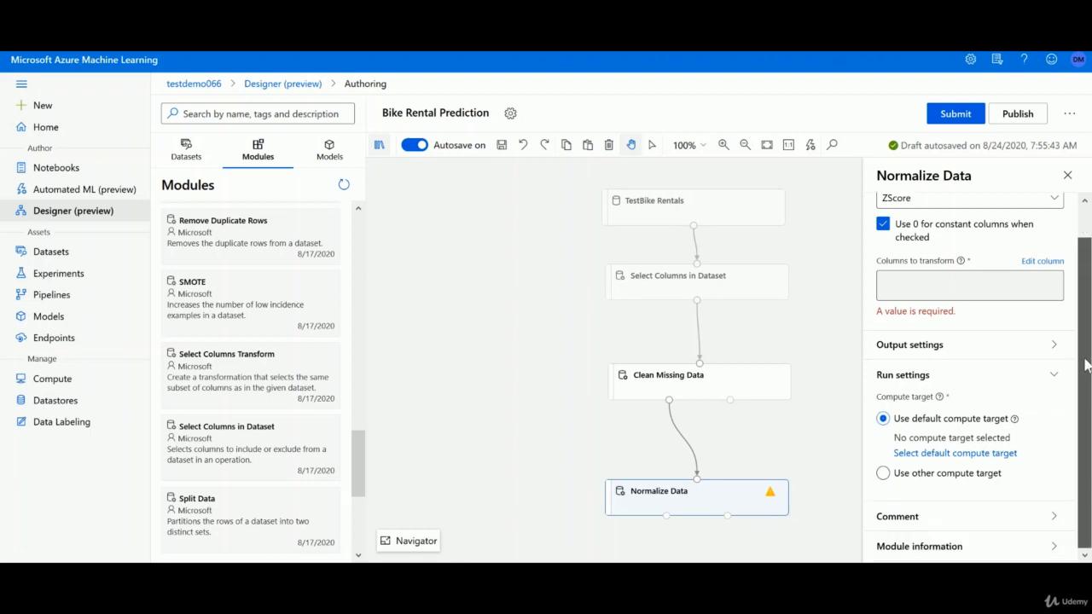
pyautogui.scroll(1, 1085, 365)
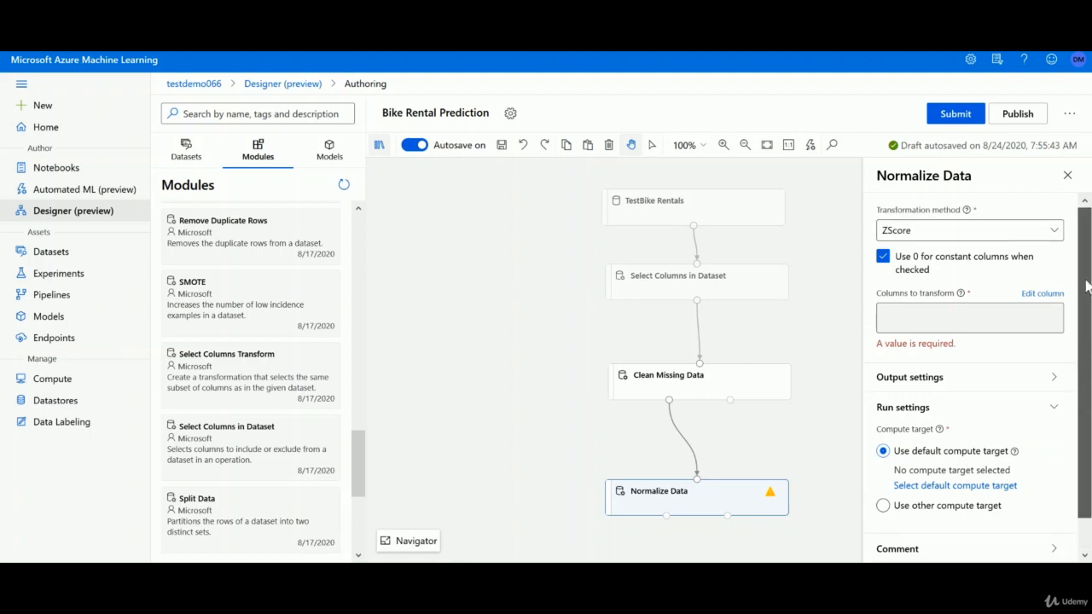
pyautogui.click(1056, 234)
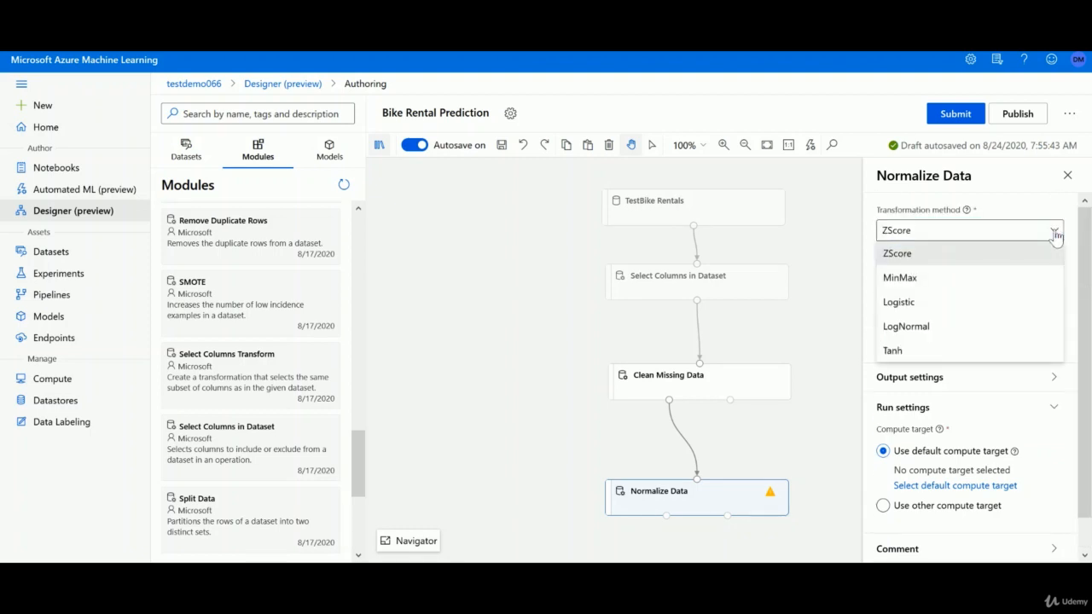
pyautogui.click(918, 283)
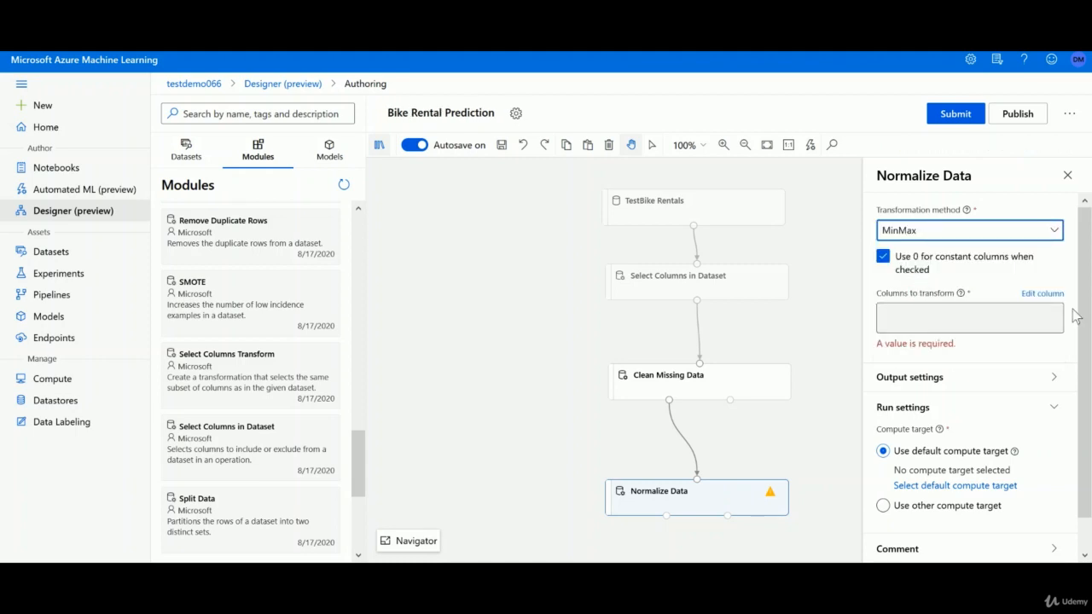
pyautogui.scroll(-1, 1085, 403)
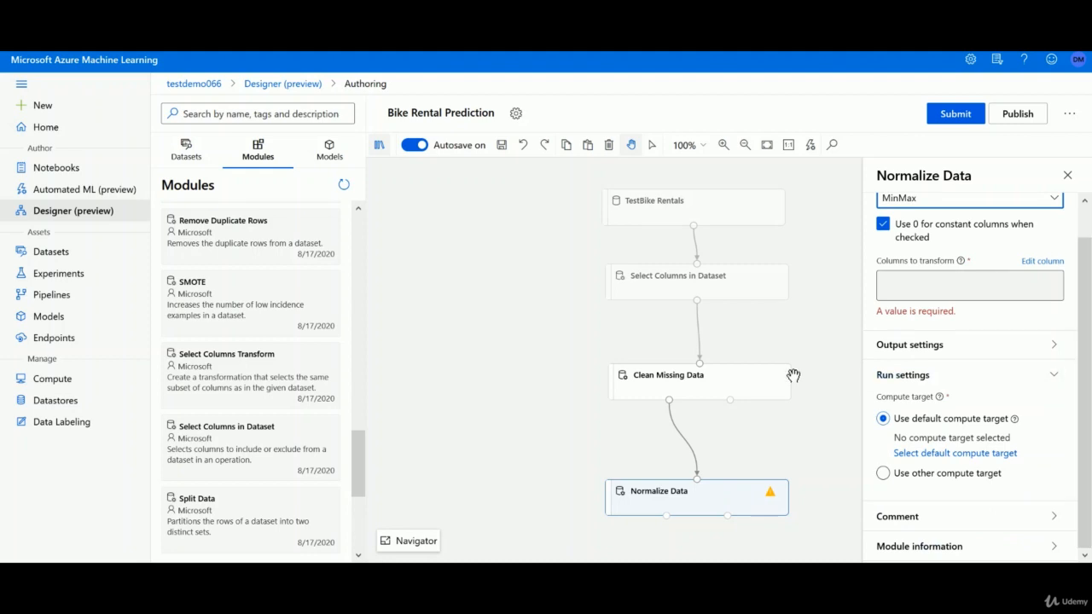
pyautogui.click(762, 389)
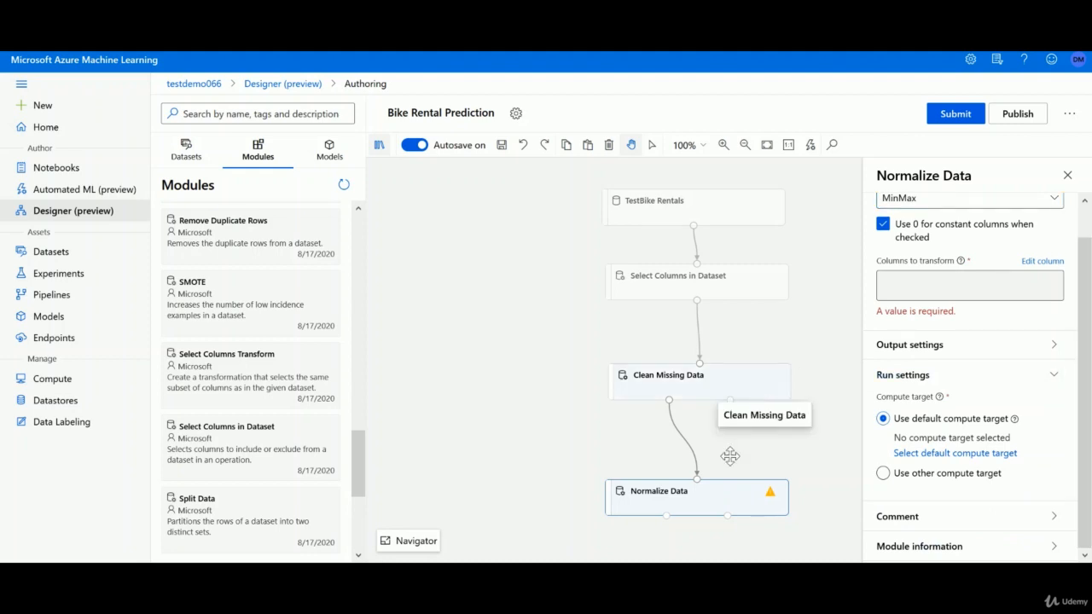
pyautogui.click(715, 499)
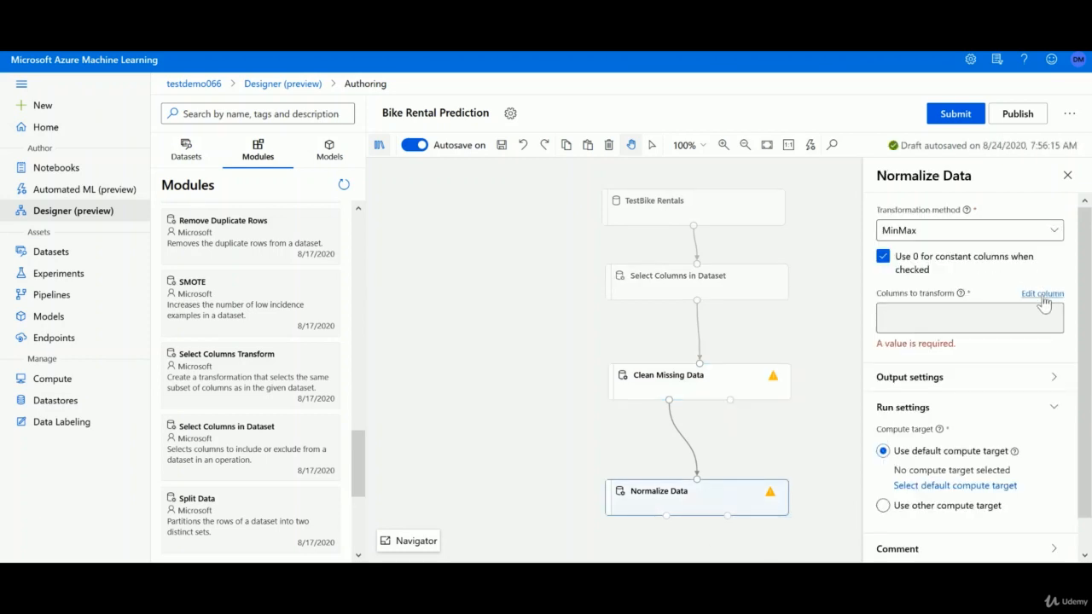
pyautogui.click(1042, 294)
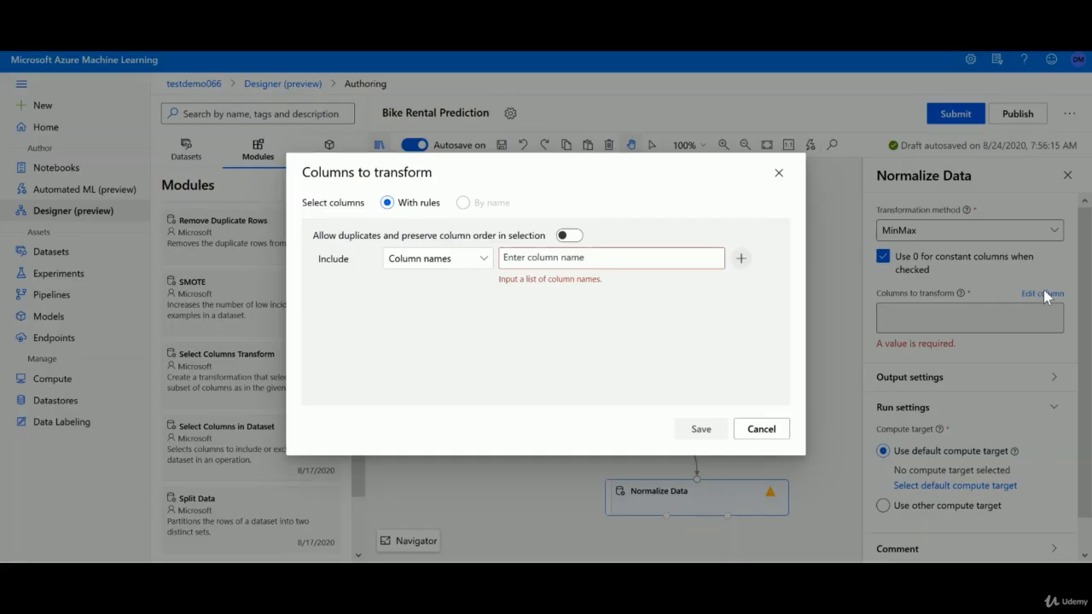
pyautogui.click(483, 258)
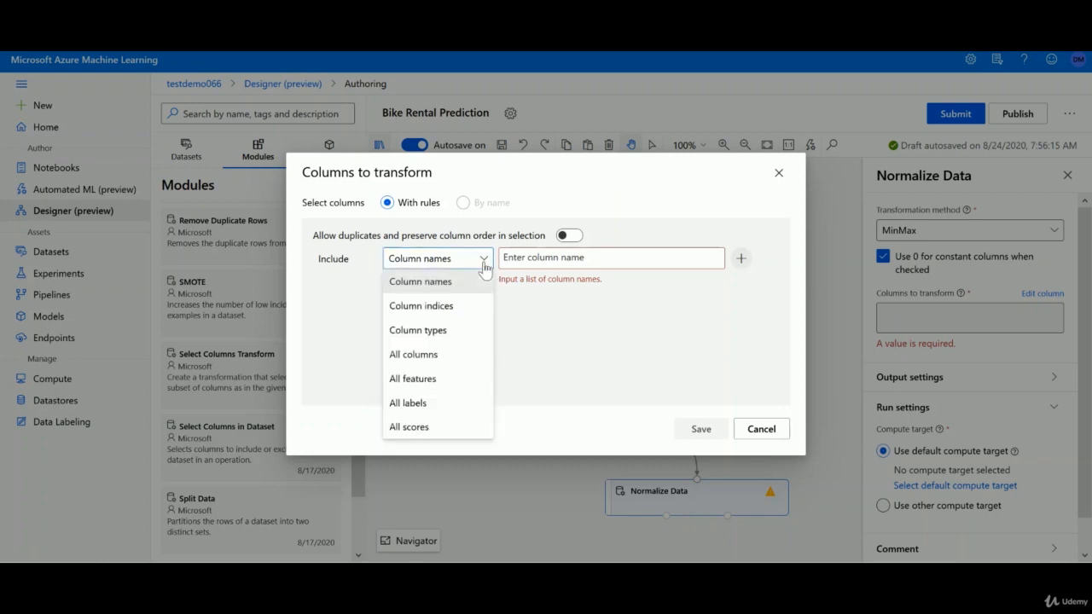
pyautogui.click(548, 335)
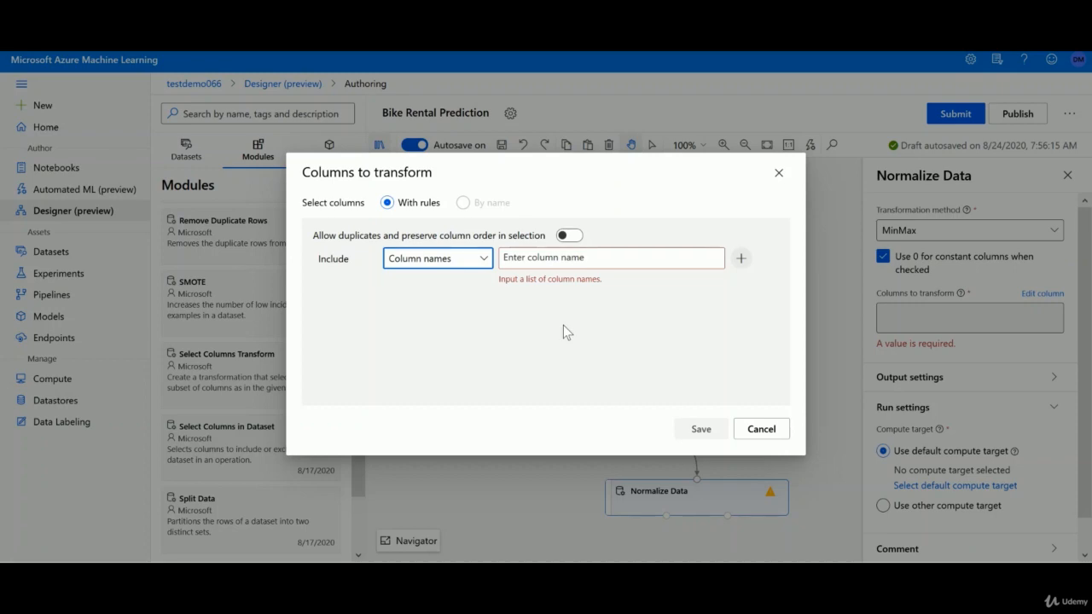
pyautogui.press('Escape')
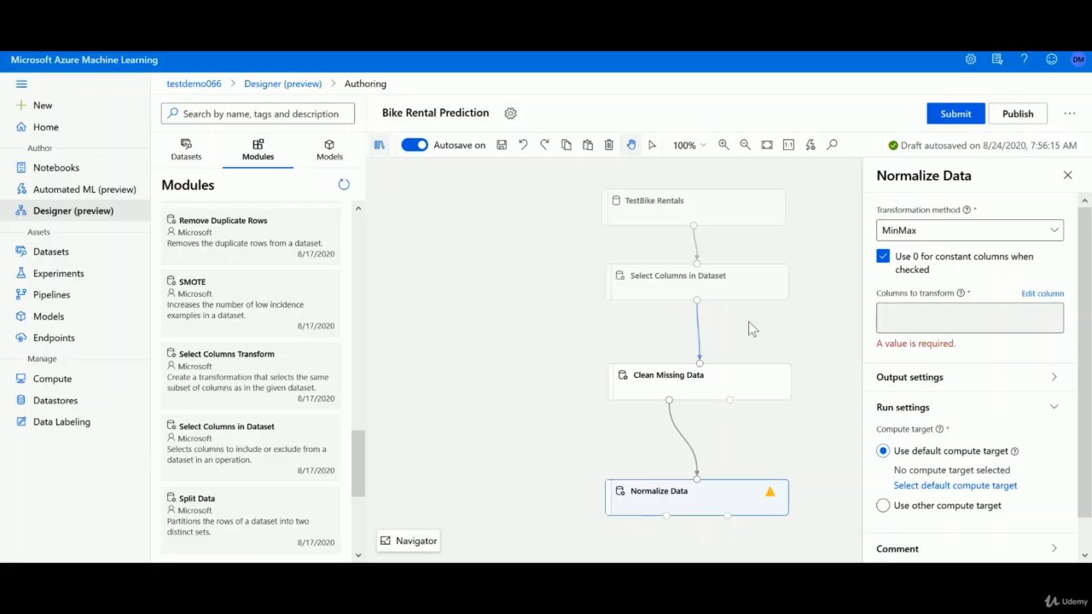
# Set the Normalize Data module's columns to transform to All columns and save the selection.
pyautogui.click(1056, 296)
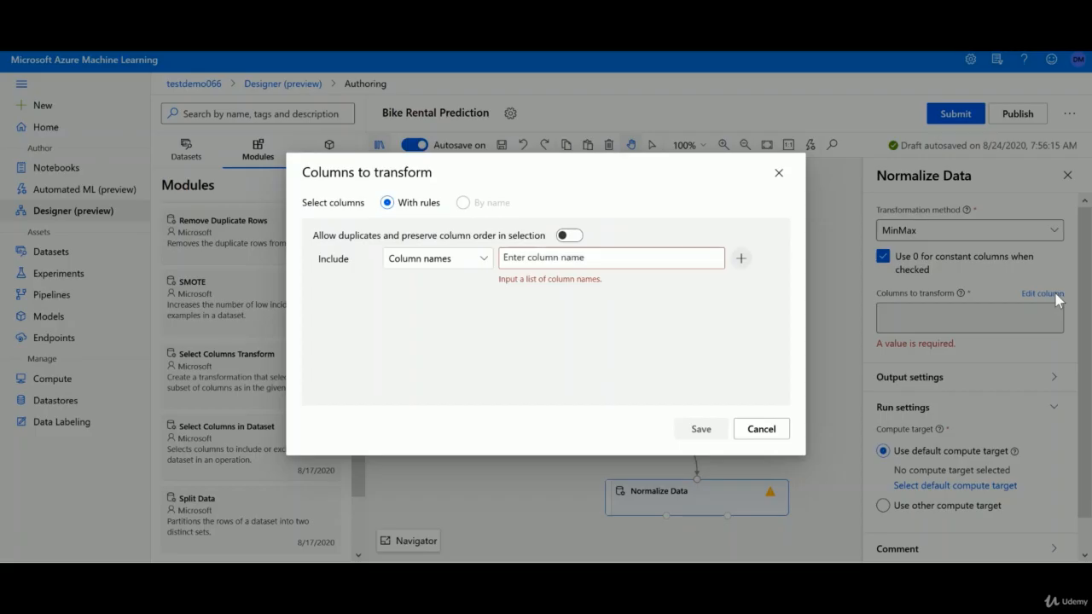
pyautogui.click(478, 260)
pyautogui.click(425, 357)
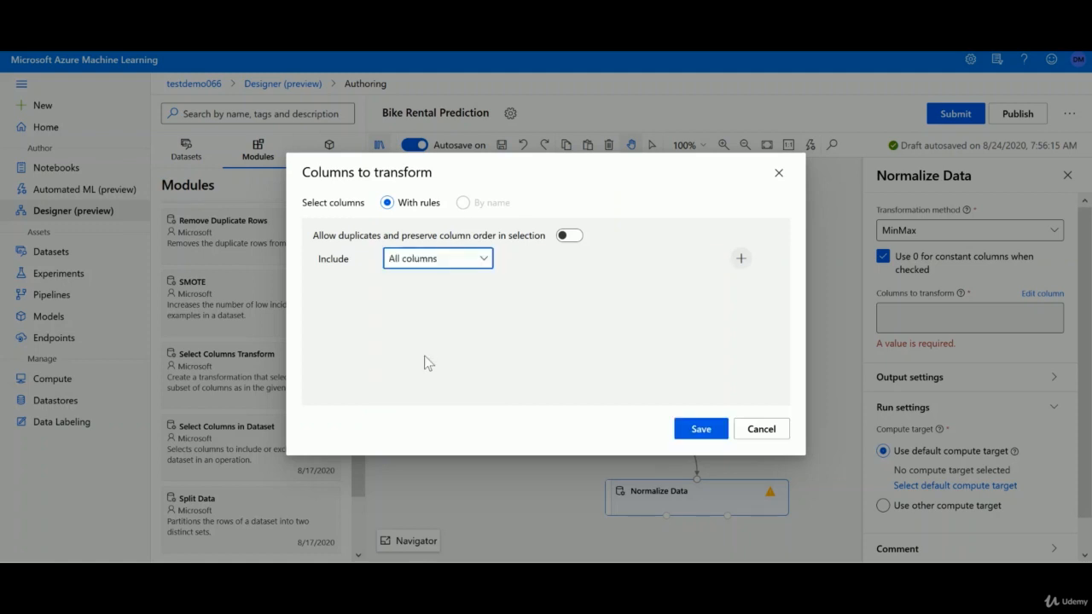
pyautogui.click(701, 429)
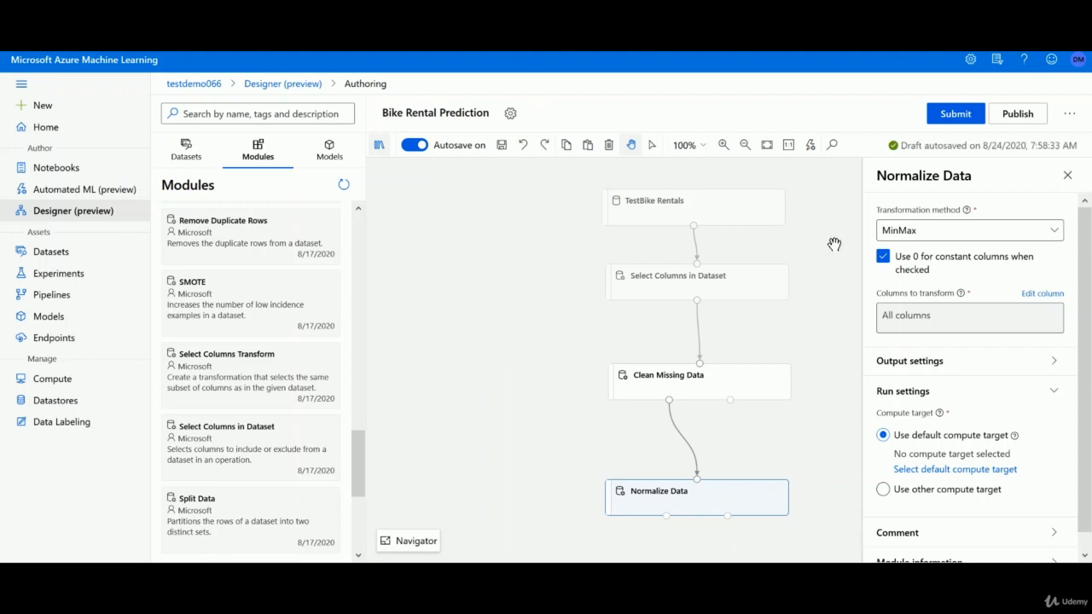
# Choose the existing testdemocluster as the pipeline's default compute target and open the pipeline run setup.
pyautogui.click(952, 121)
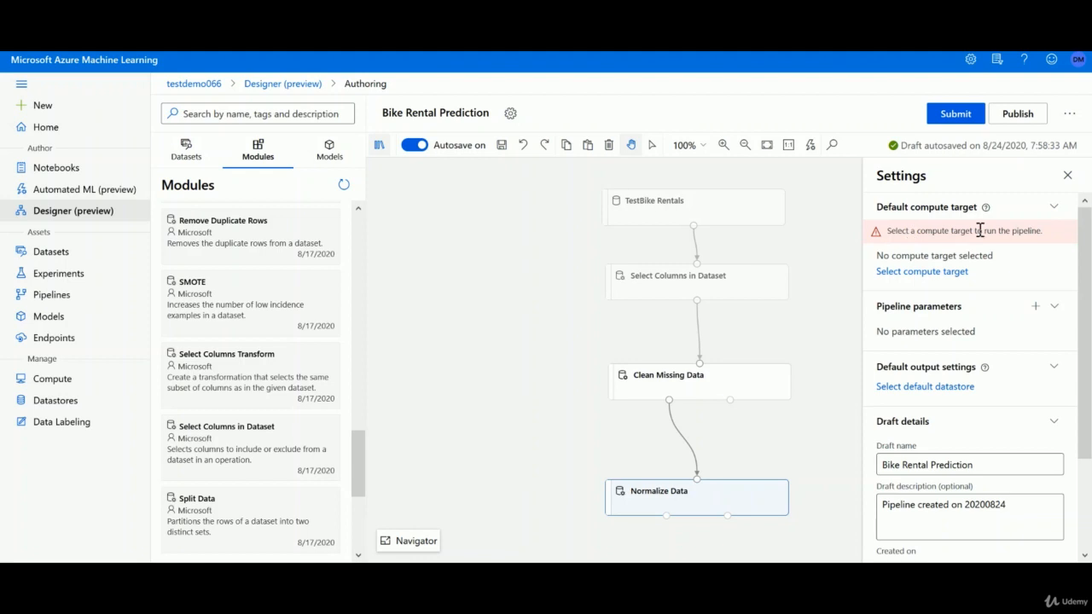
pyautogui.click(913, 272)
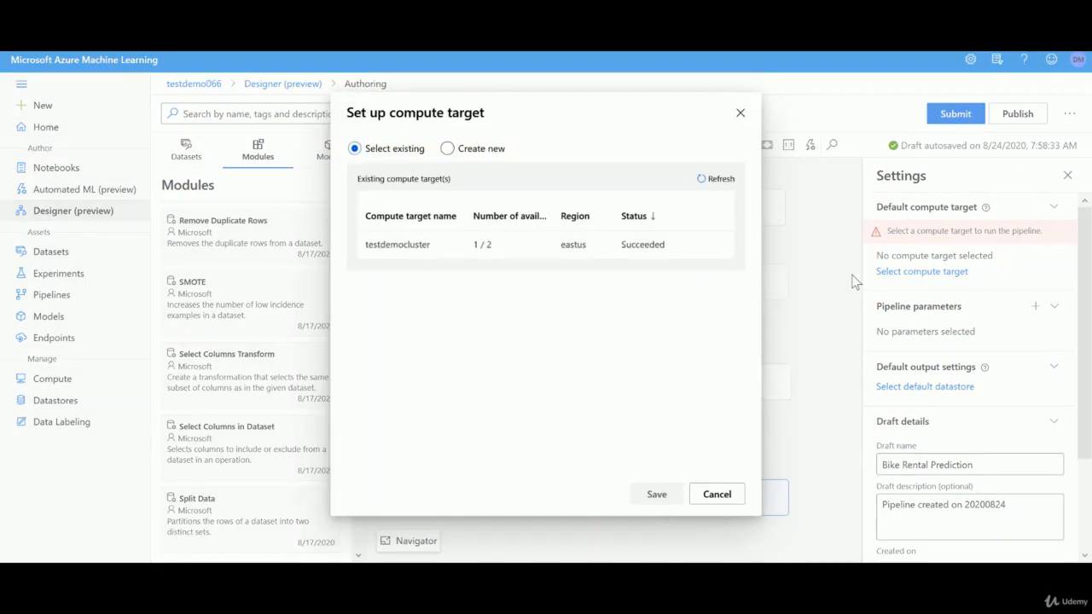
pyautogui.click(386, 245)
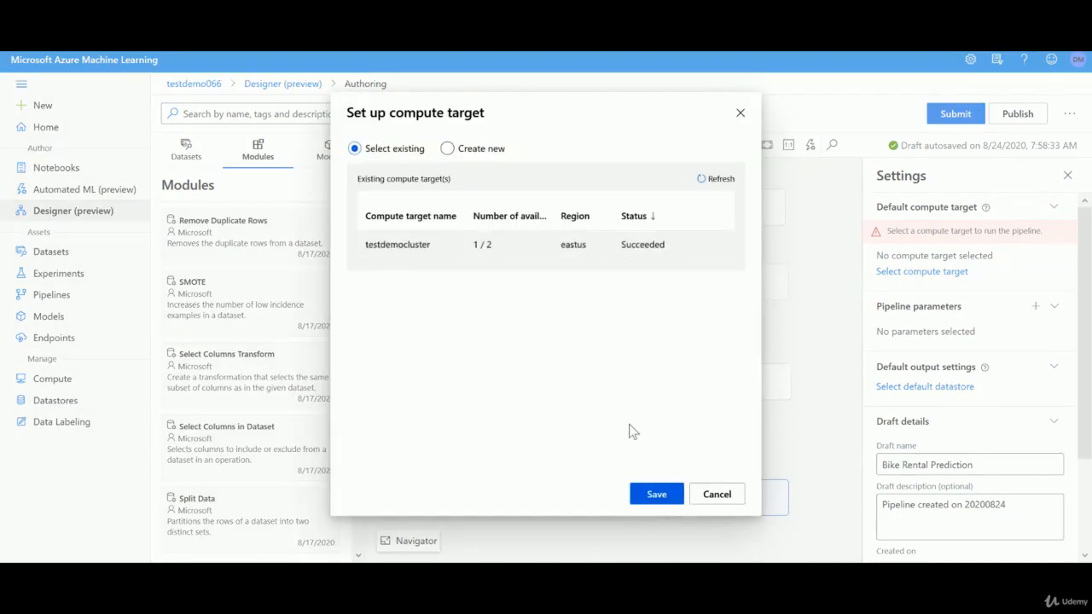
pyautogui.click(648, 493)
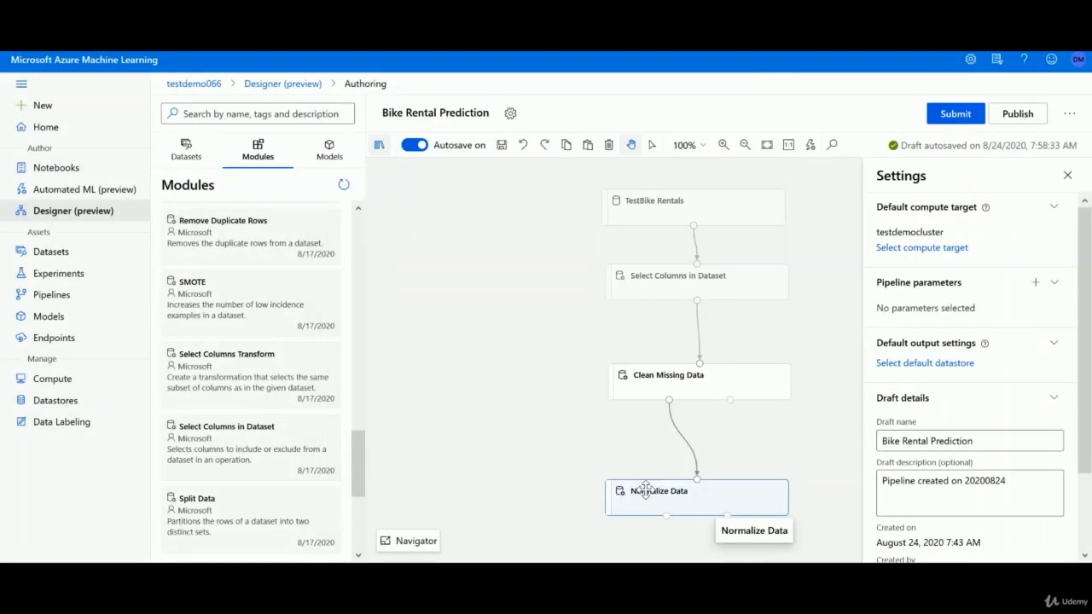
pyautogui.click(948, 116)
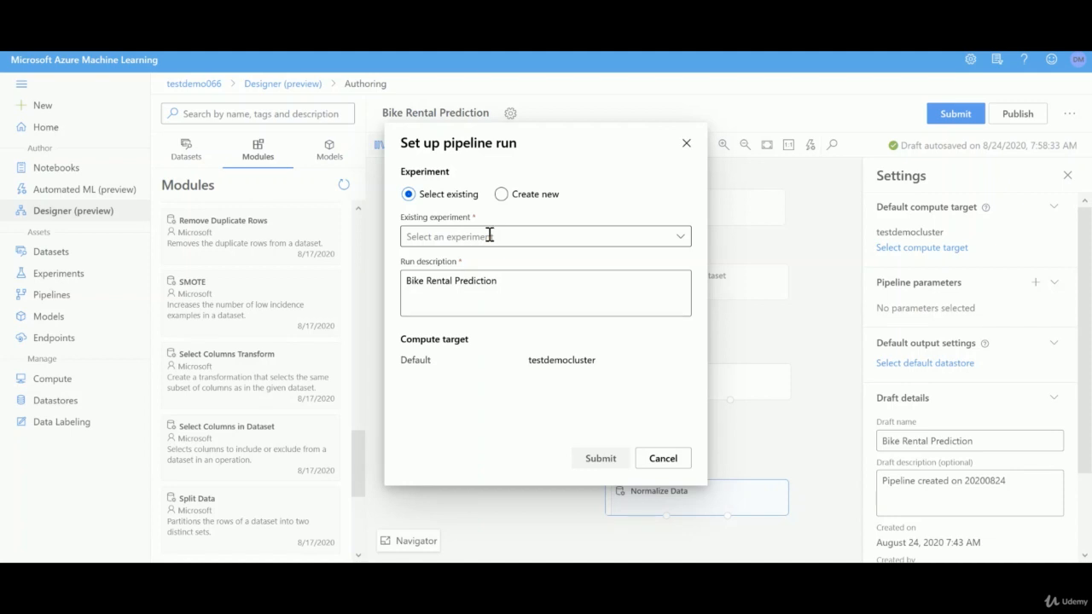
pyautogui.click(501, 193)
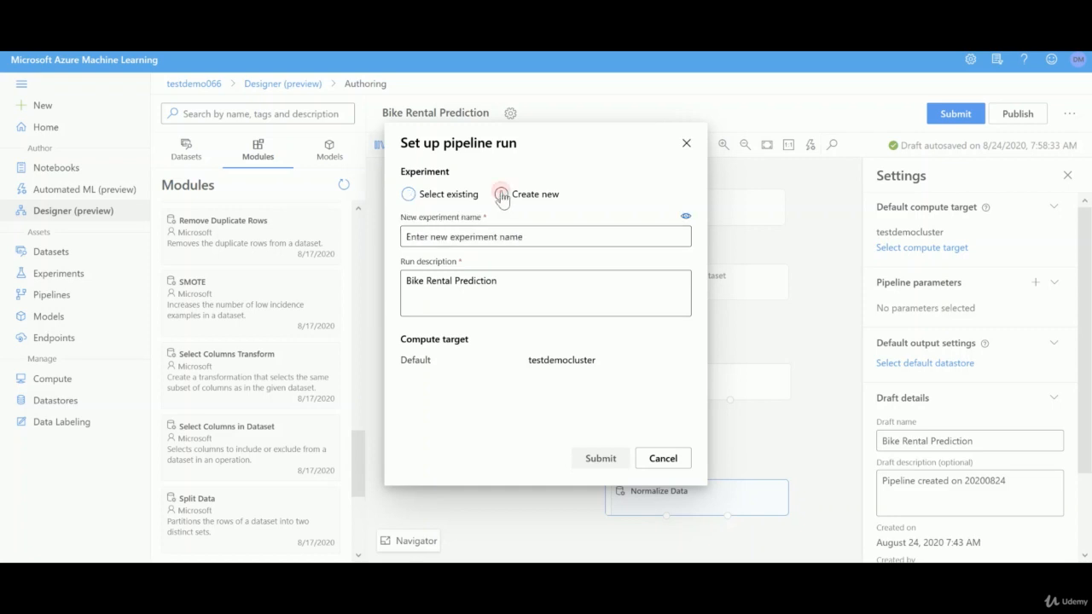
pyautogui.click(530, 237)
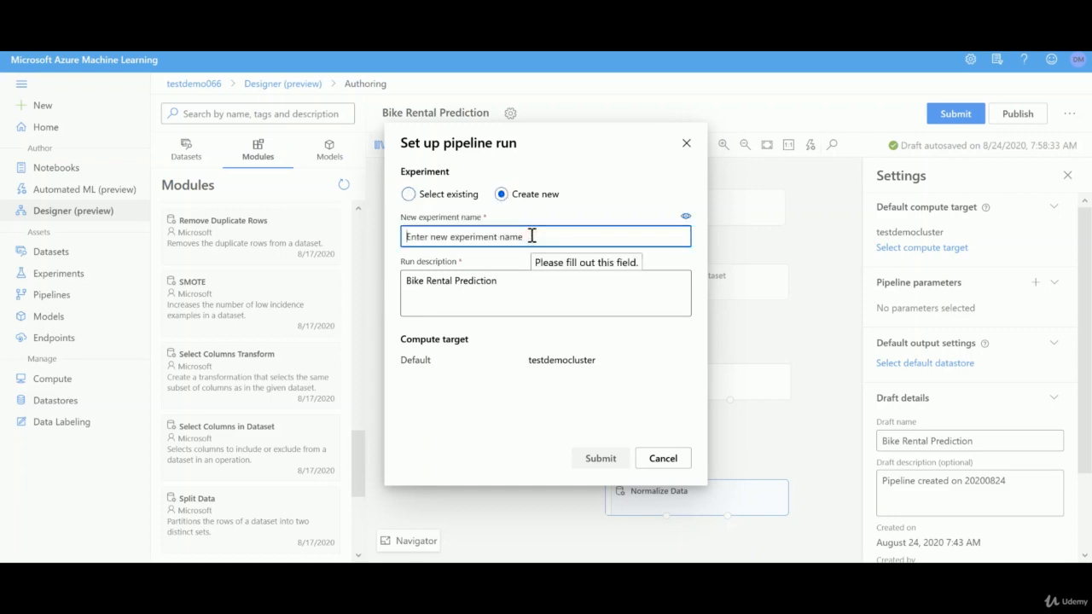
pyautogui.write('newbikerentals')
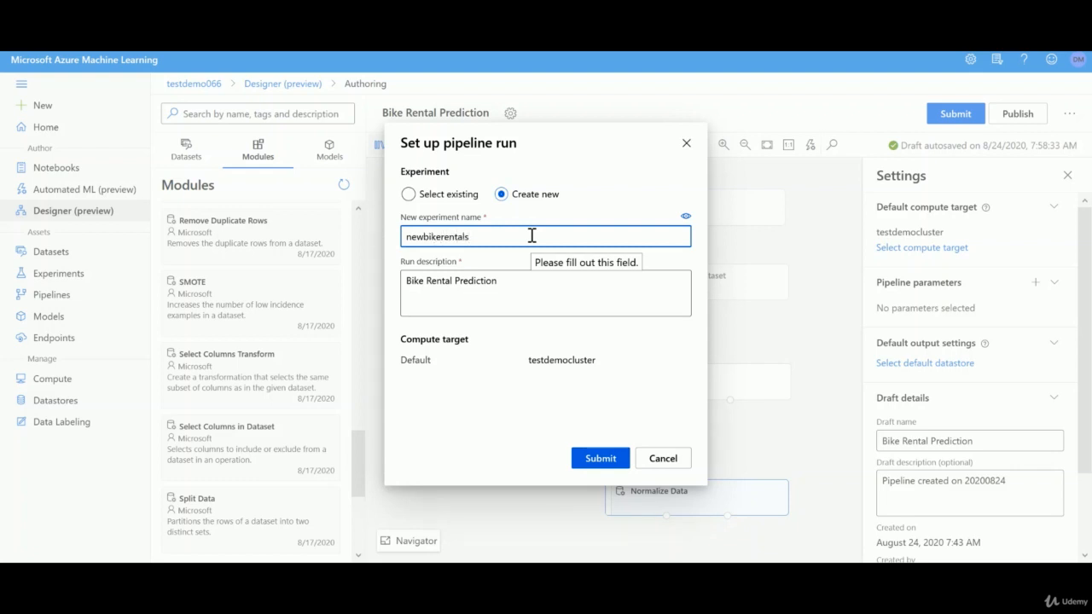
# Submit the pipeline run under the existing experiment Testdemo066Experinment and review the draft details.
pyautogui.click(408, 194)
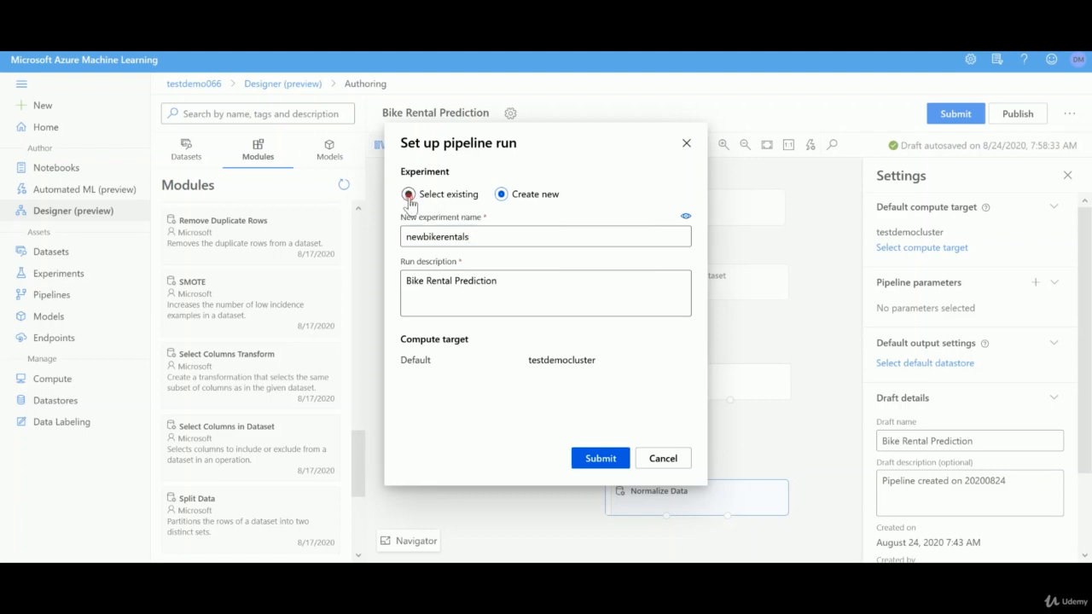
pyautogui.click(680, 238)
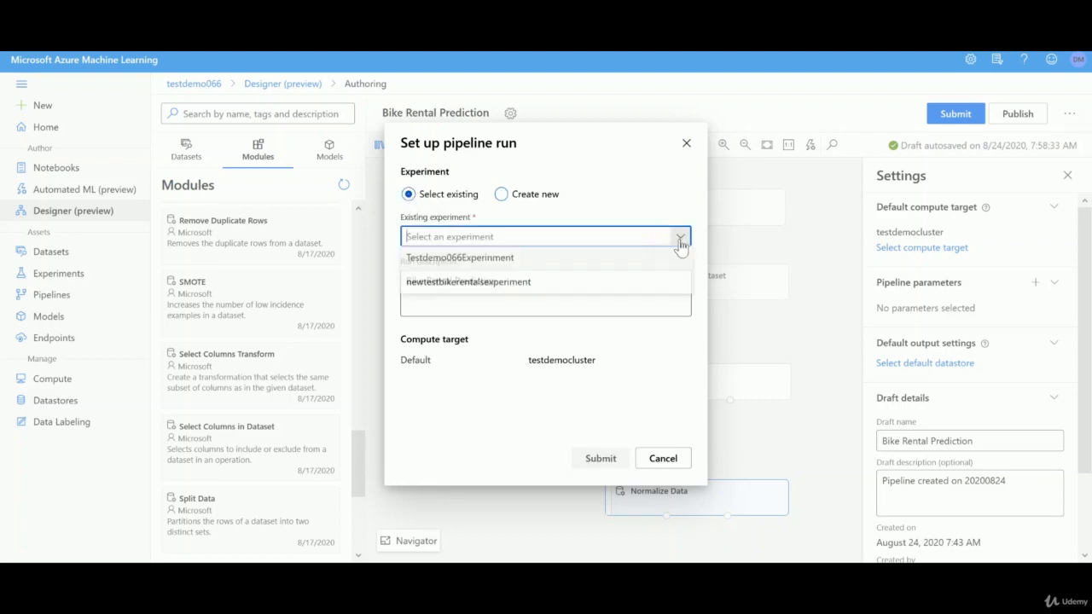
pyautogui.click(531, 260)
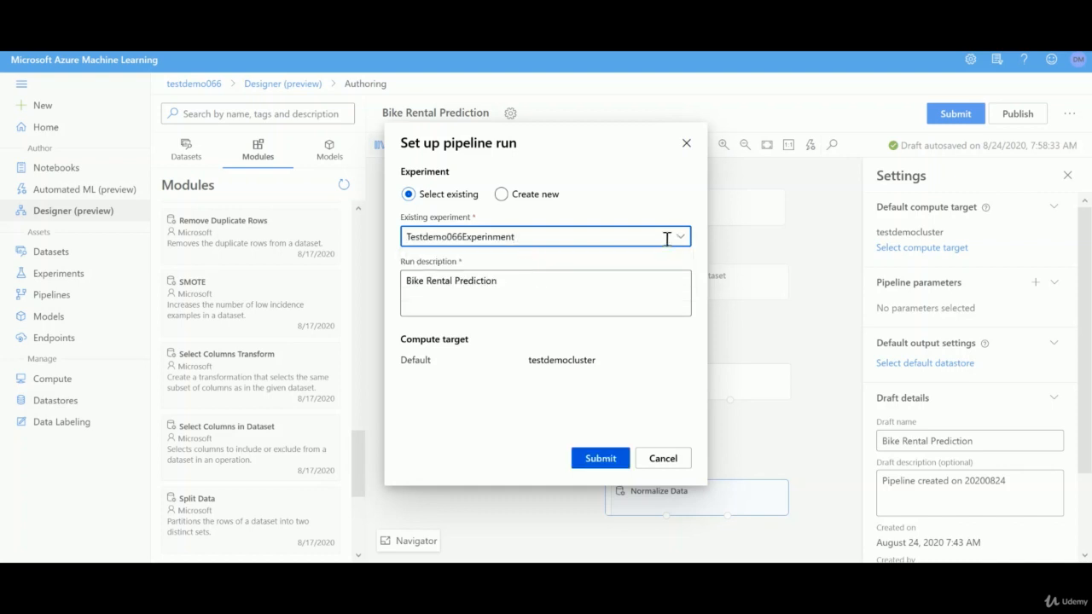
pyautogui.click(595, 466)
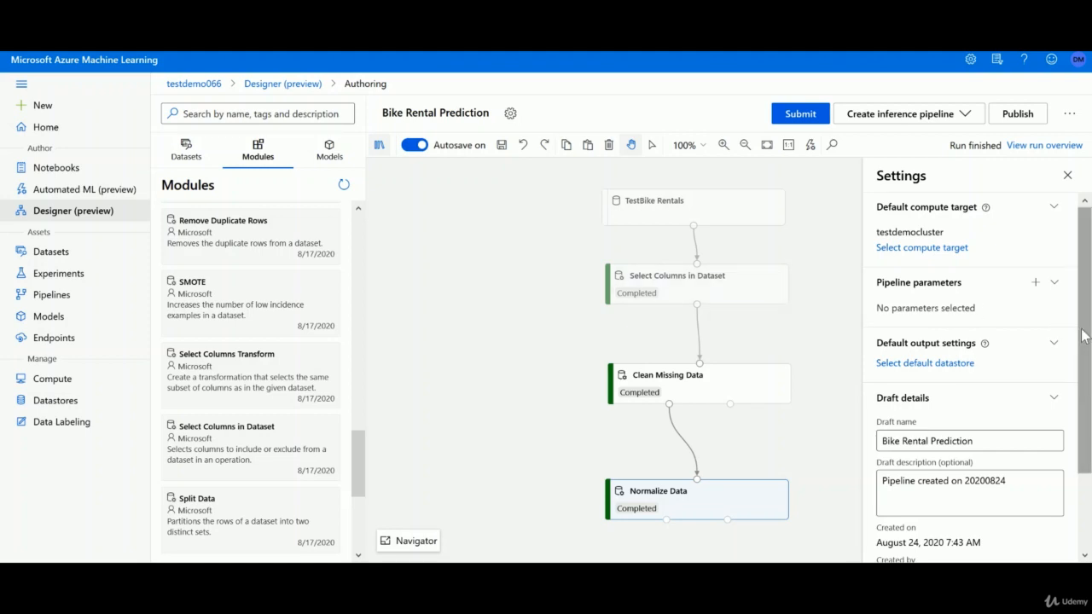
pyautogui.scroll(-2, 1086, 342)
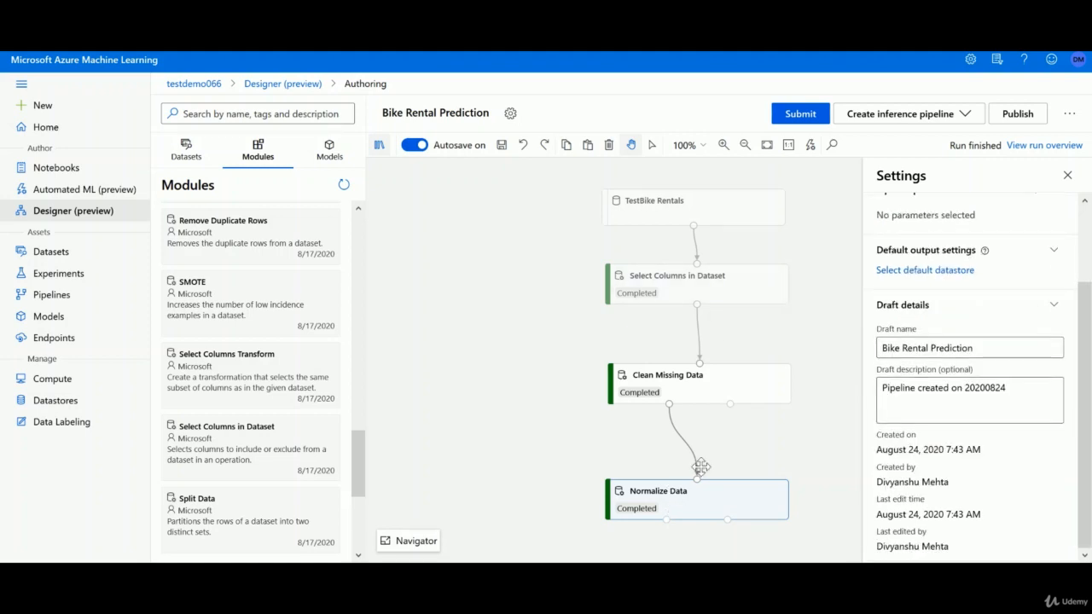